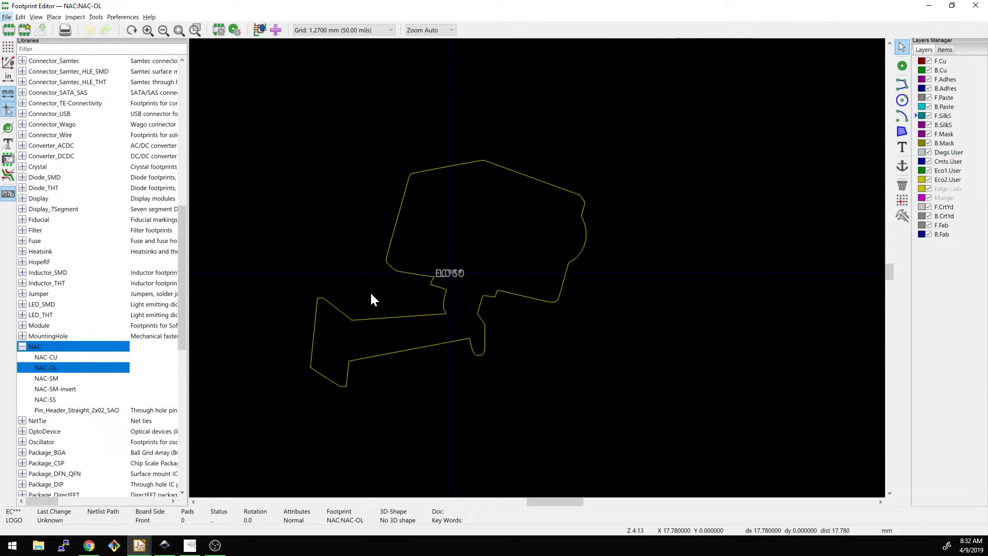
Step: Examine the NAC-OL footprint's board outline up close along the camera bracket, mount and arm
scroll(538, 269, up, 15)
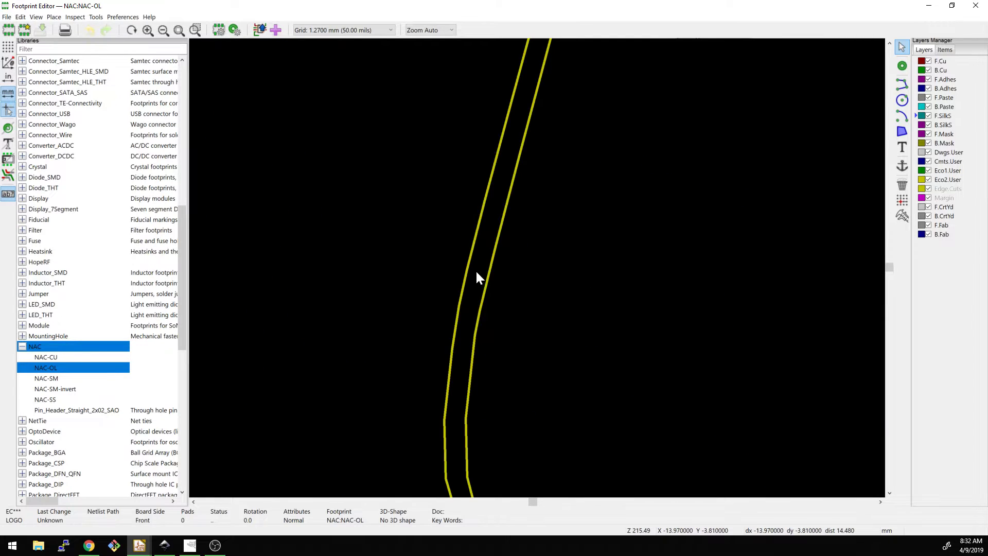
click(486, 277)
scroll(515, 271, up, 3)
scroll(536, 267, down, 2)
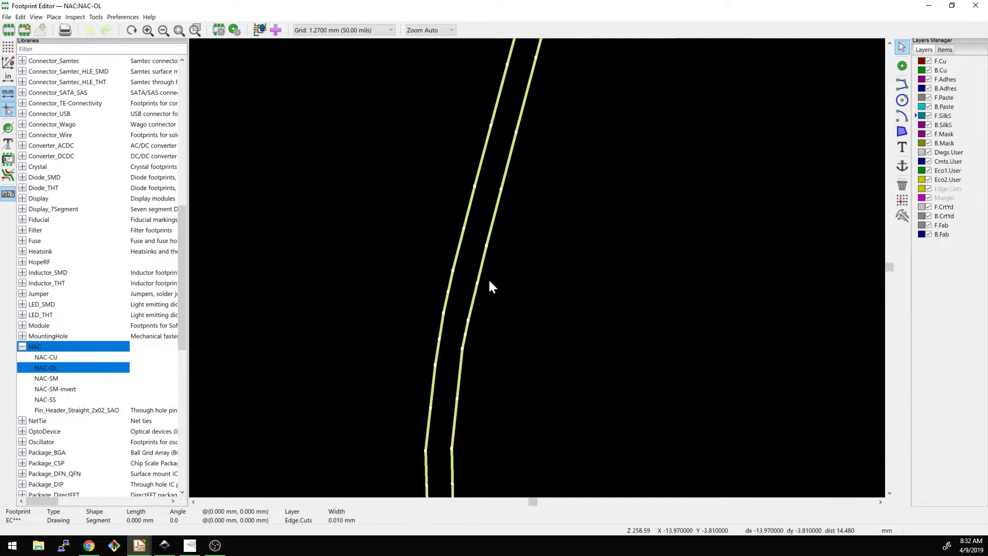
scroll(538, 274, down, 1)
scroll(539, 274, down, 10)
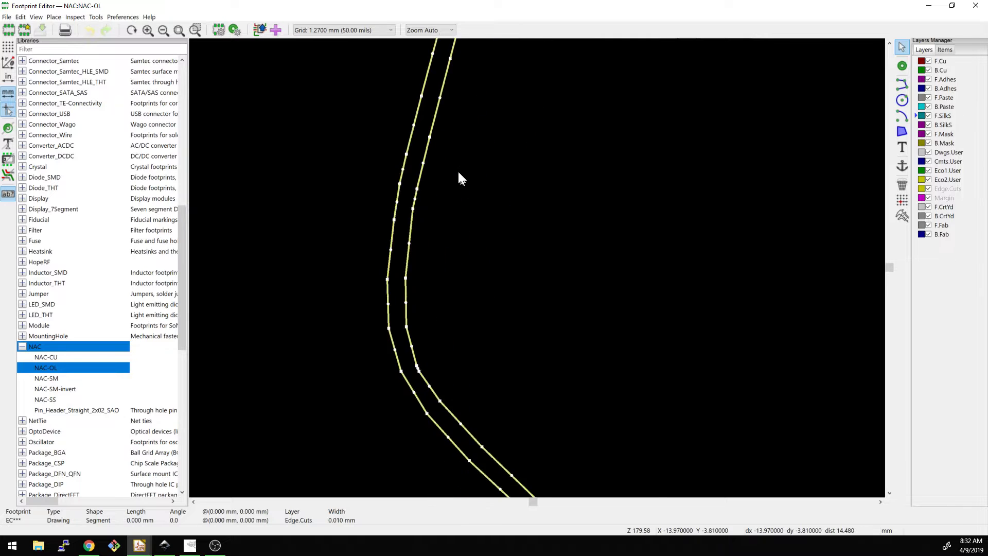
shift+scroll(558, 301, down, 2)
ctrl+scroll(379, 264, right, 6)
scroll(479, 336, up, 5)
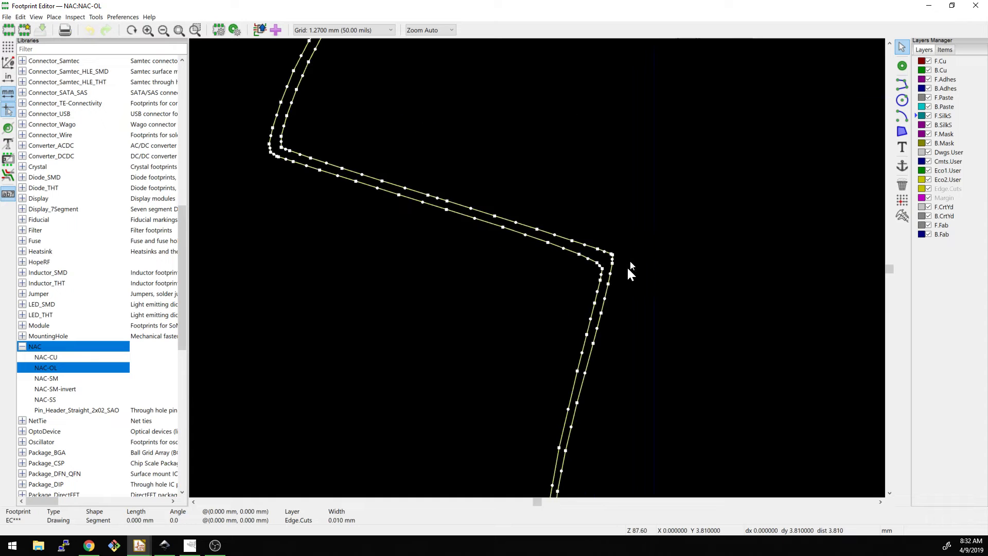
scroll(627, 278, down, 5)
ctrl+scroll(572, 357, right, 3)
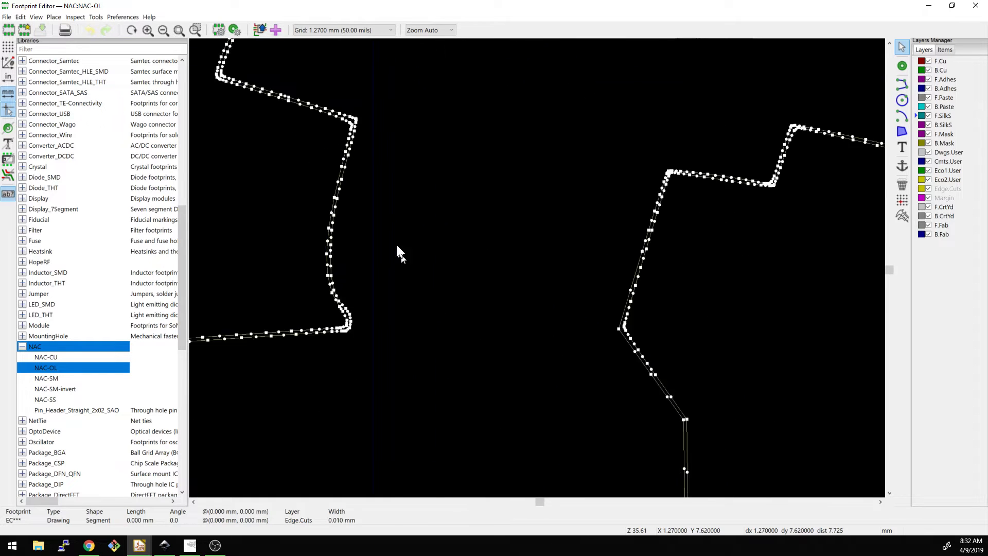
scroll(537, 273, up, 5)
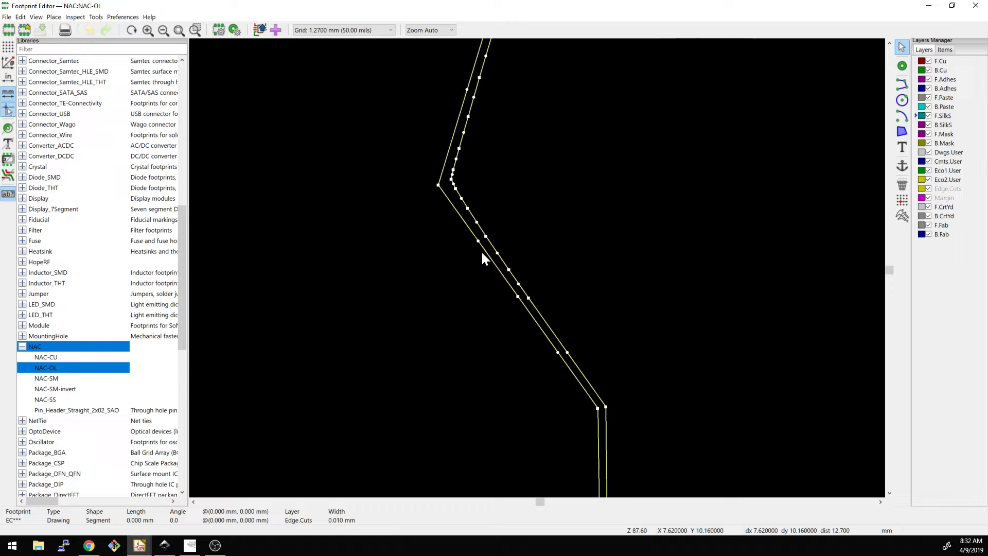
scroll(536, 266, down, 5)
scroll(534, 348, up, 1)
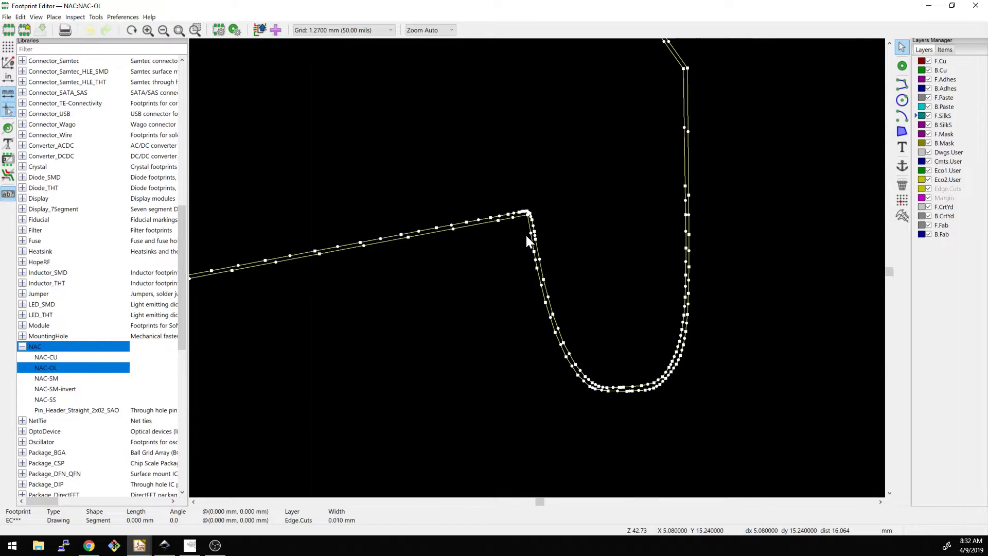
scroll(526, 235, down, 10)
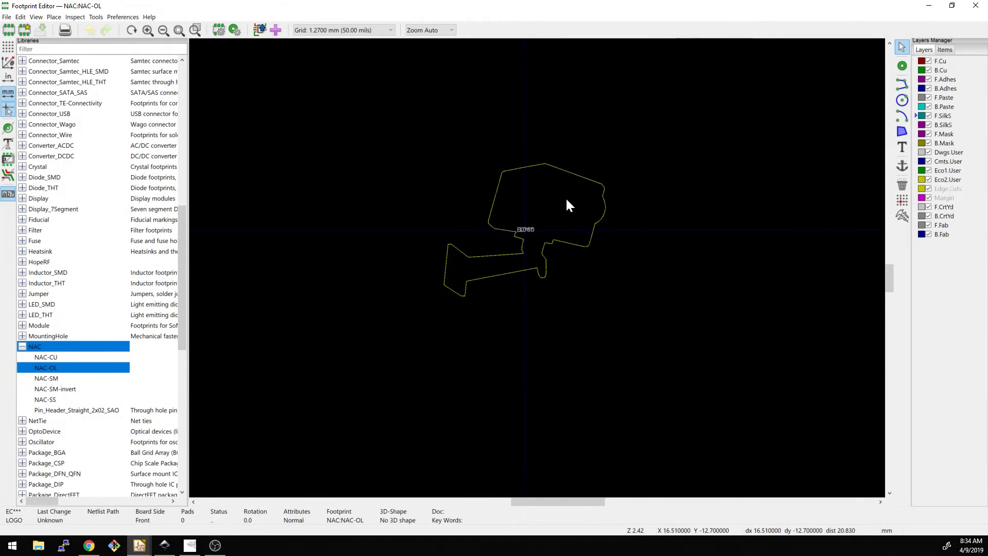
Step: Inspect the line segments along the upper edge of the camera body in the NAC-OL outline
scroll(590, 186, up, 5)
scroll(536, 270, up, 2)
scroll(530, 288, down, 4)
scroll(537, 274, up, 10)
click(614, 127)
scroll(536, 267, down, 6)
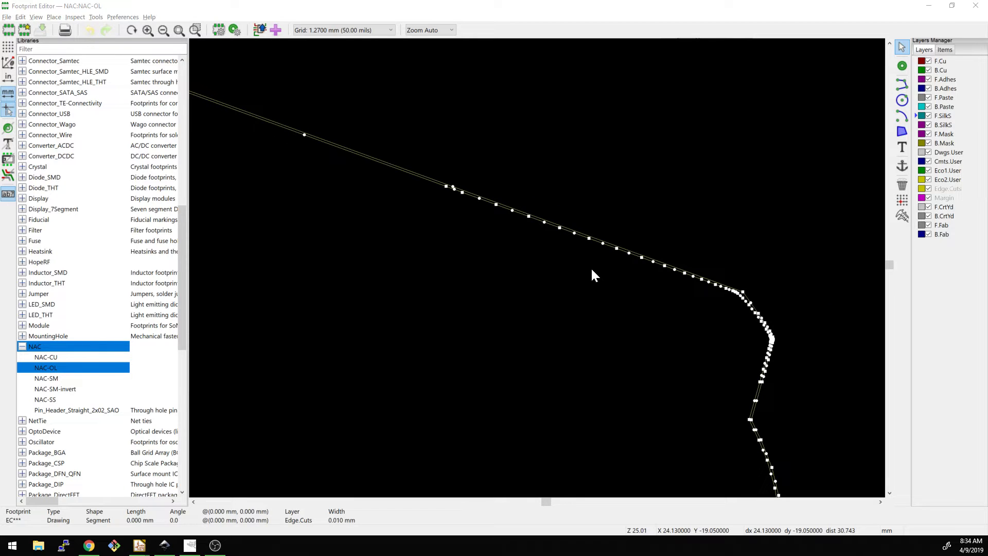
Step: Switch to GIMP with the Not A Camera - OL.png image open and centre the outline in view
key(alt+Tab)
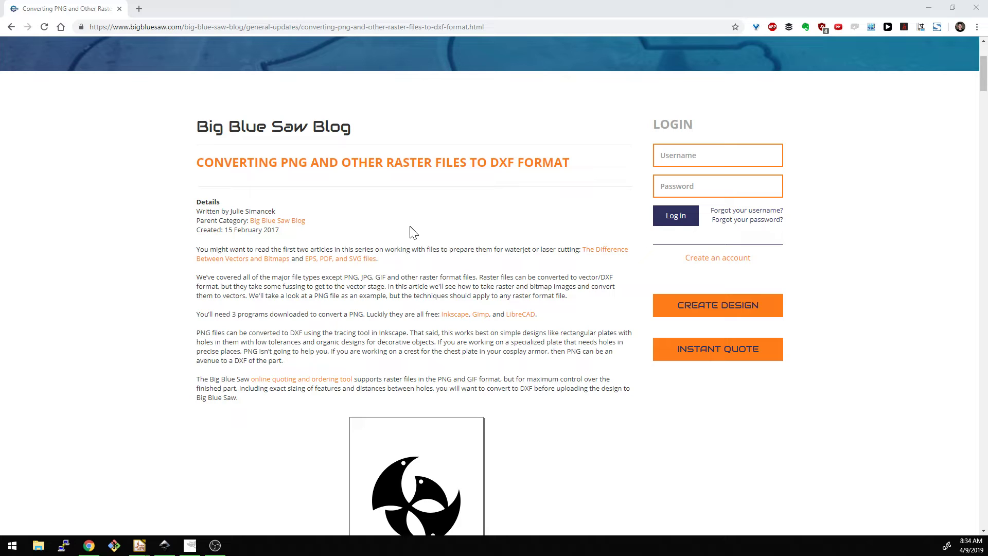
key(alt+Tab)
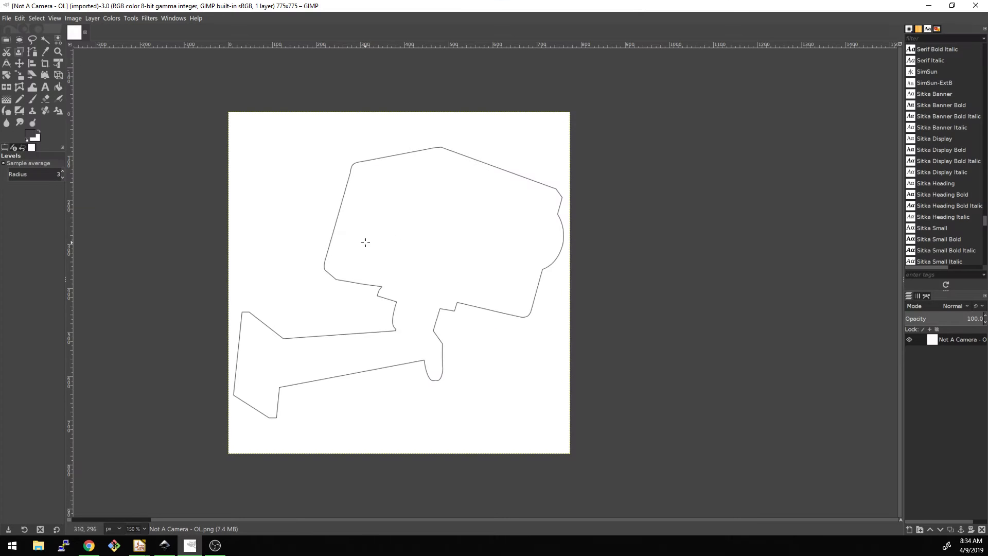
middle_drag(367, 244, 440, 248)
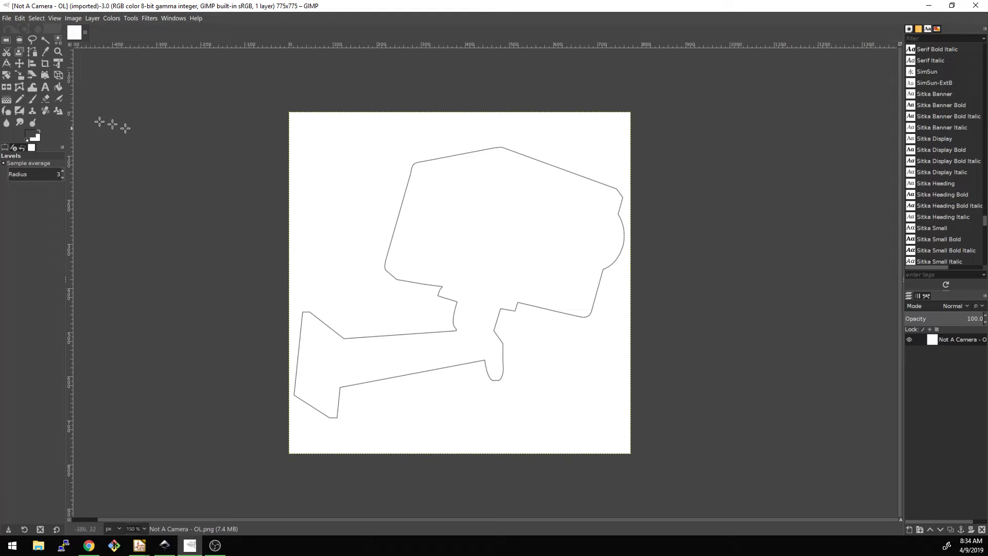
Step: Try bucket-filling the inside of the camera outline with the dark gray foreground color, and undo the fill
click(62, 83)
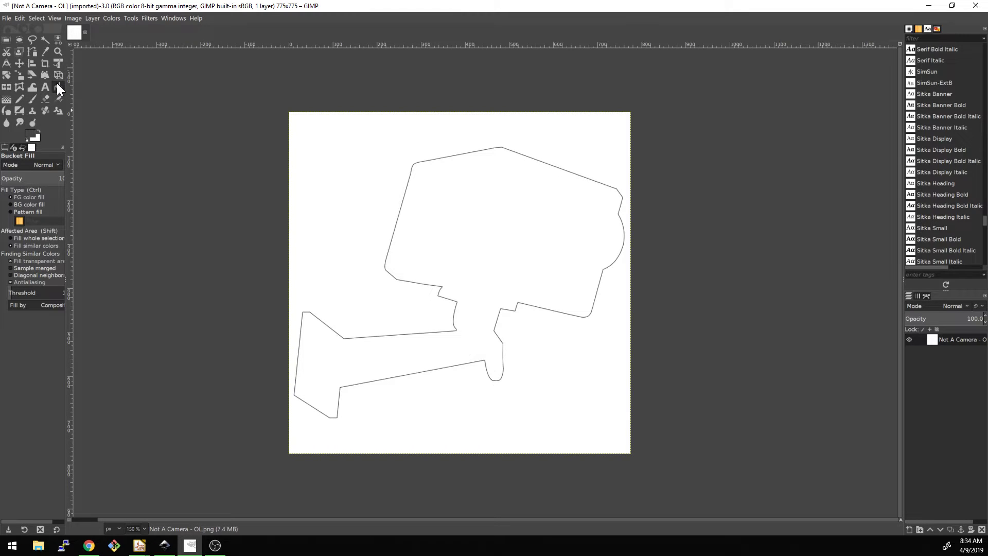
click(436, 228)
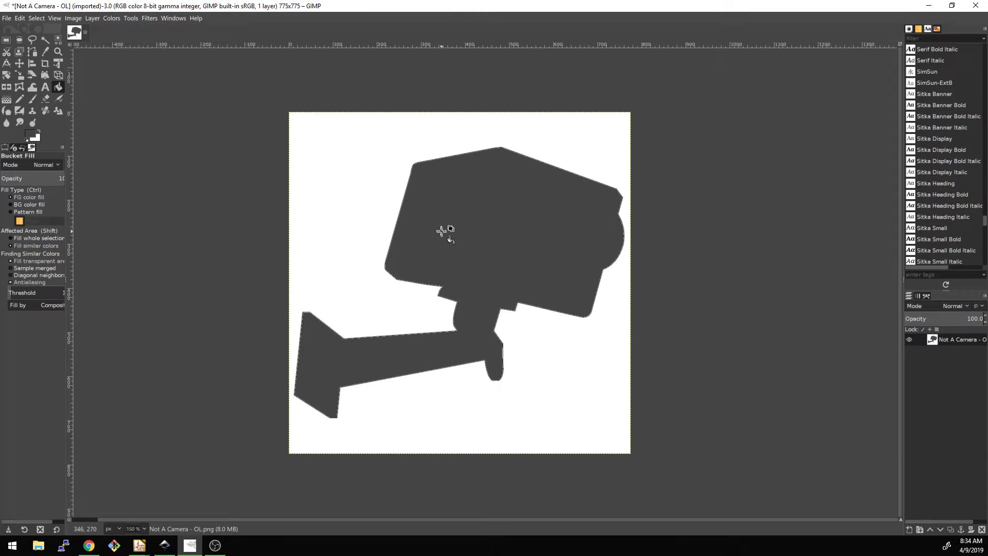
ctrl+scroll(483, 320, up, 4)
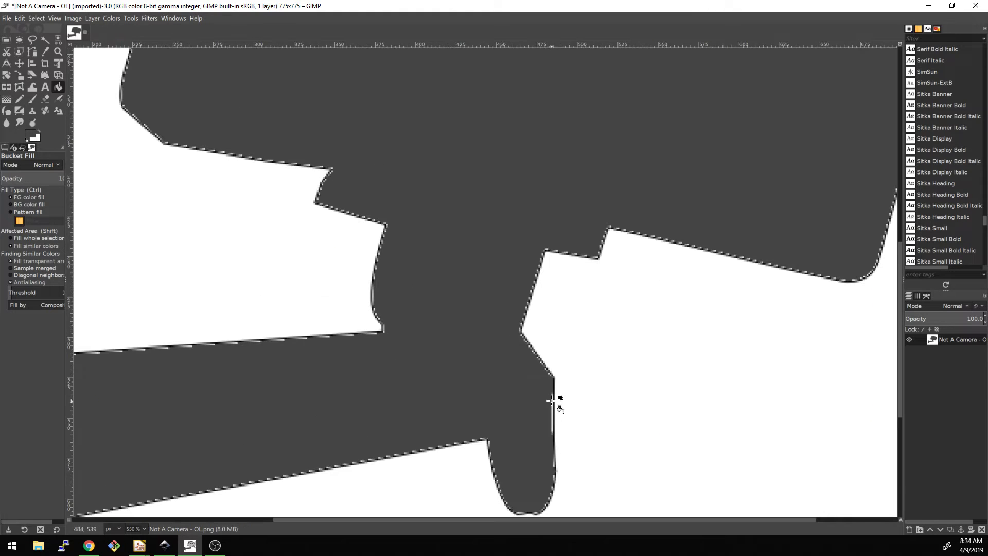
key(ctrl+z)
ctrl+scroll(551, 400, down, 4)
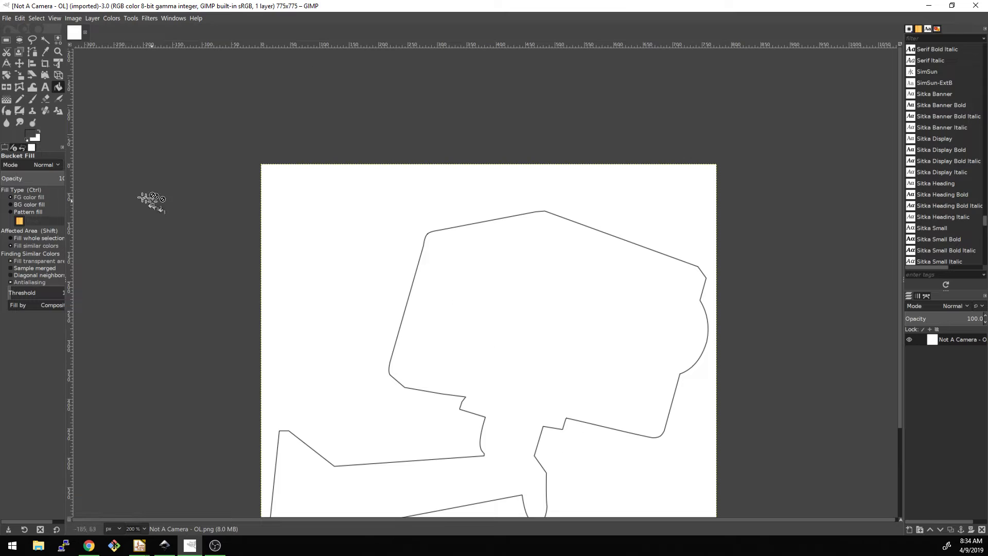
click(111, 18)
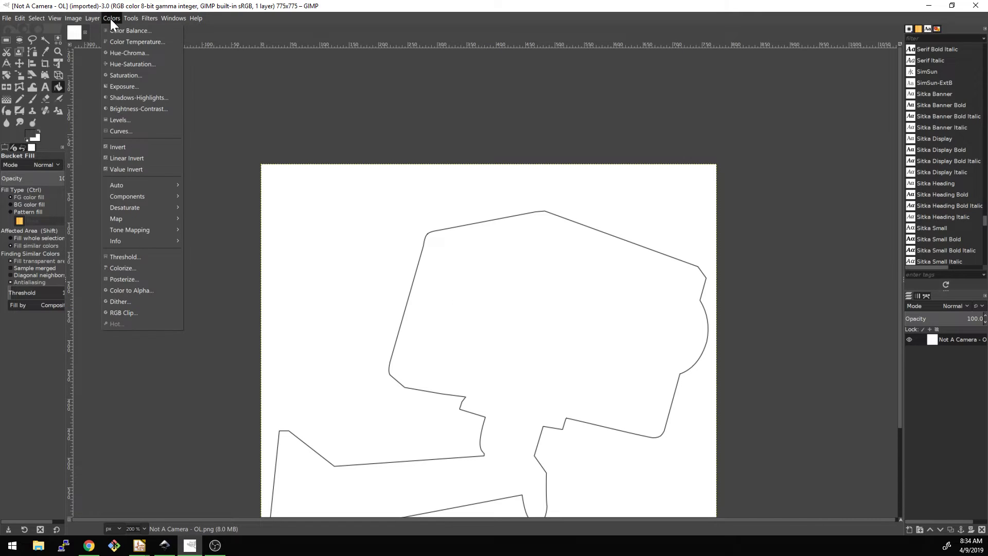
click(127, 115)
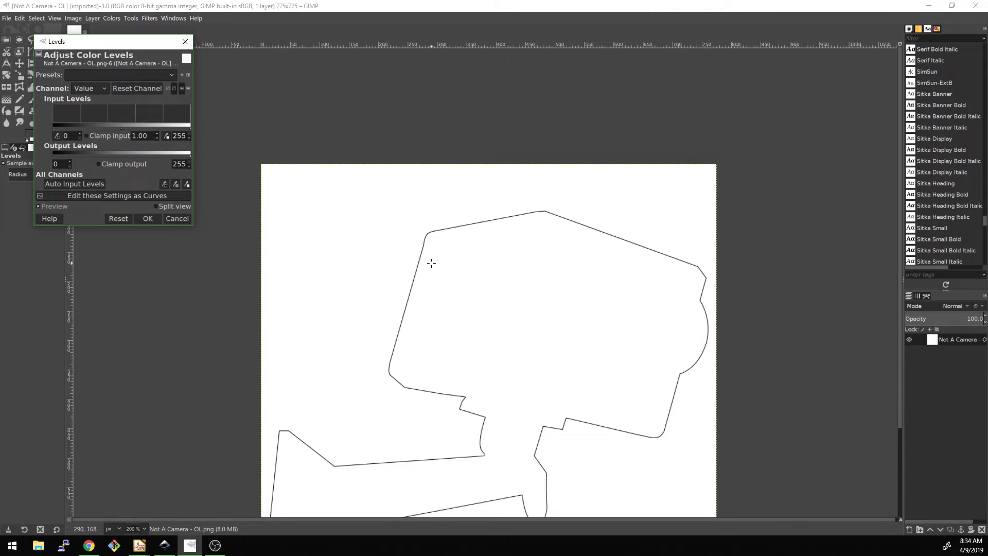
key(Escape)
click(414, 266)
key(Escape)
Step: Turn the outline's soft gray pixels solid black with Levels, setting the low input to 253 and gamma to 10.00
ctrl+scroll(422, 278, up, 4)
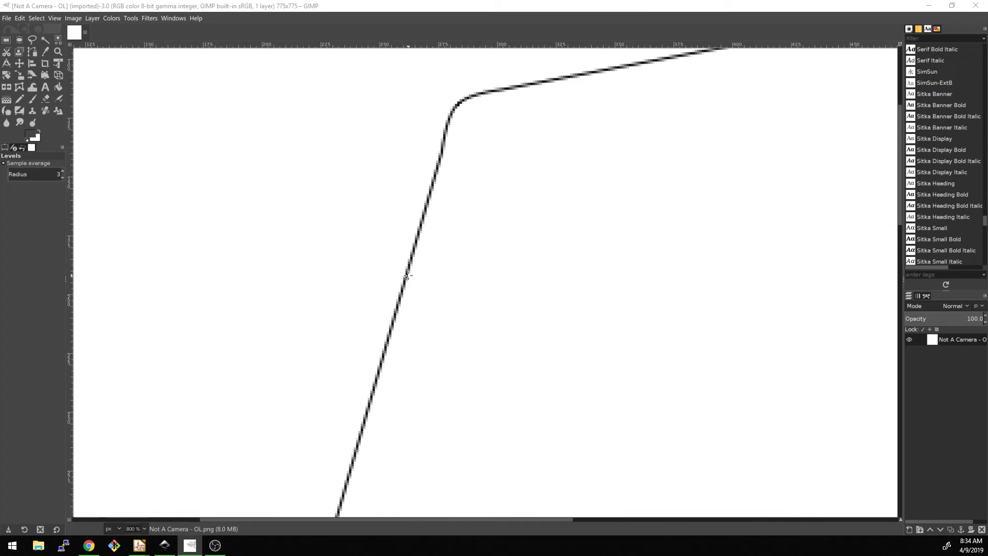
ctrl+scroll(407, 276, down, 1)
scroll(464, 186, down, 10)
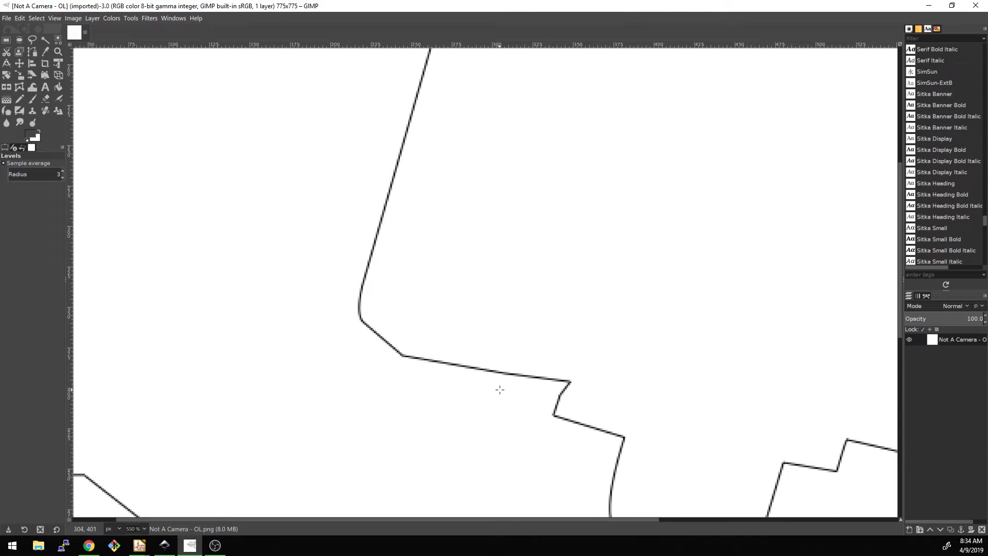
ctrl+scroll(499, 390, up, 3)
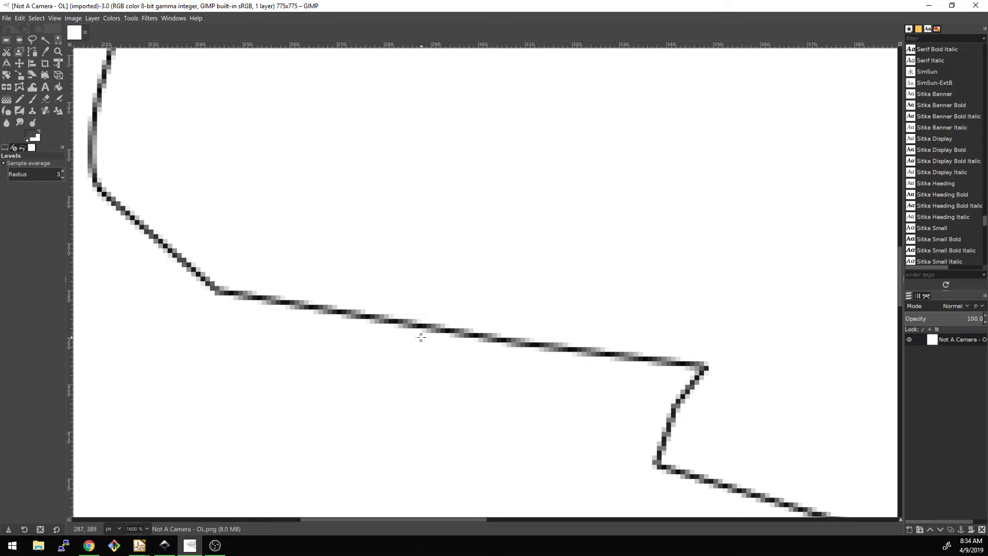
ctrl+scroll(388, 326, down, 4)
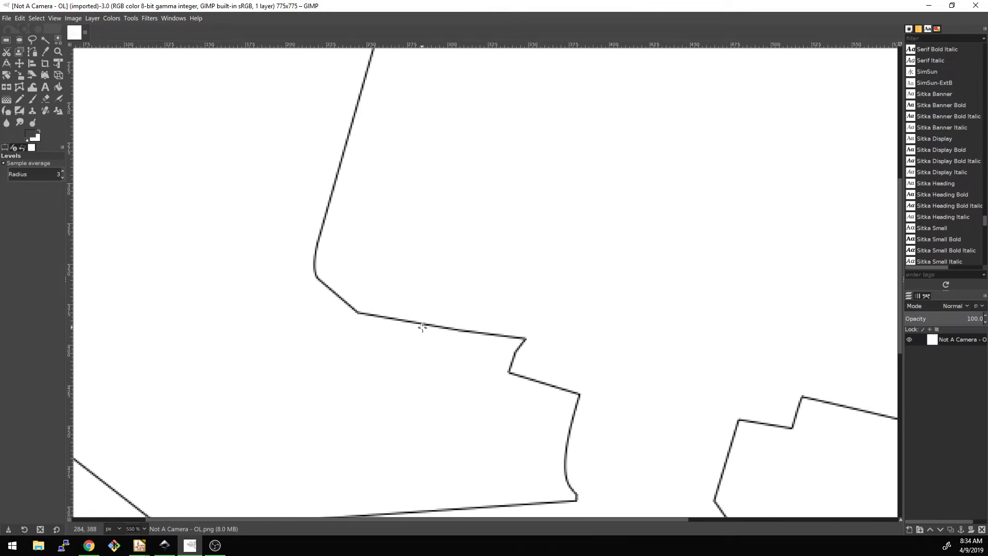
click(92, 18)
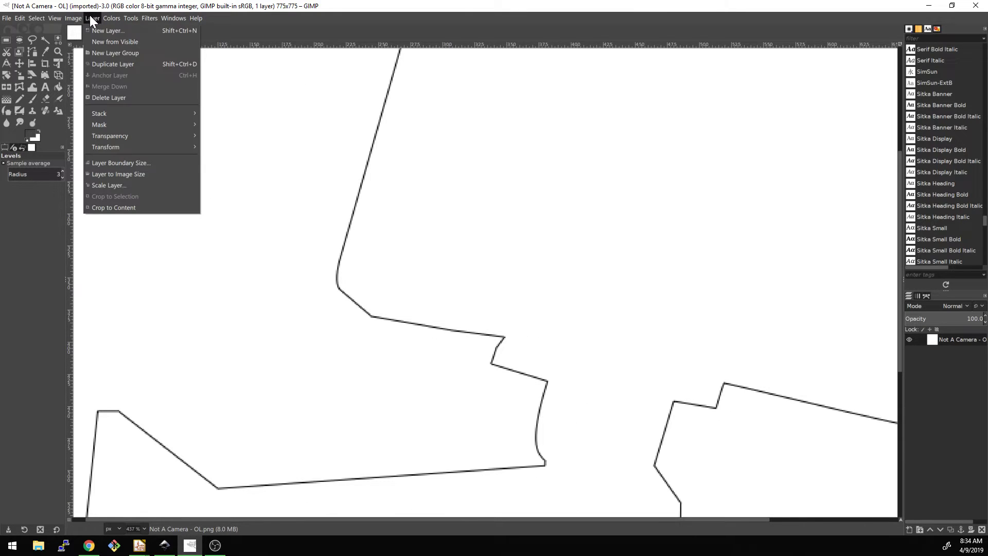
mouse_move(75, 21)
mouse_move(115, 21)
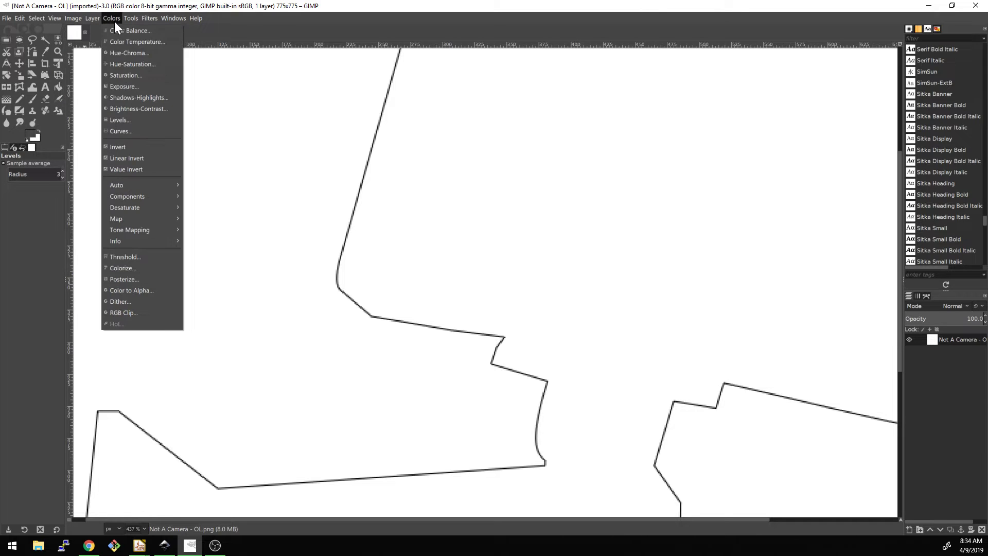
click(125, 122)
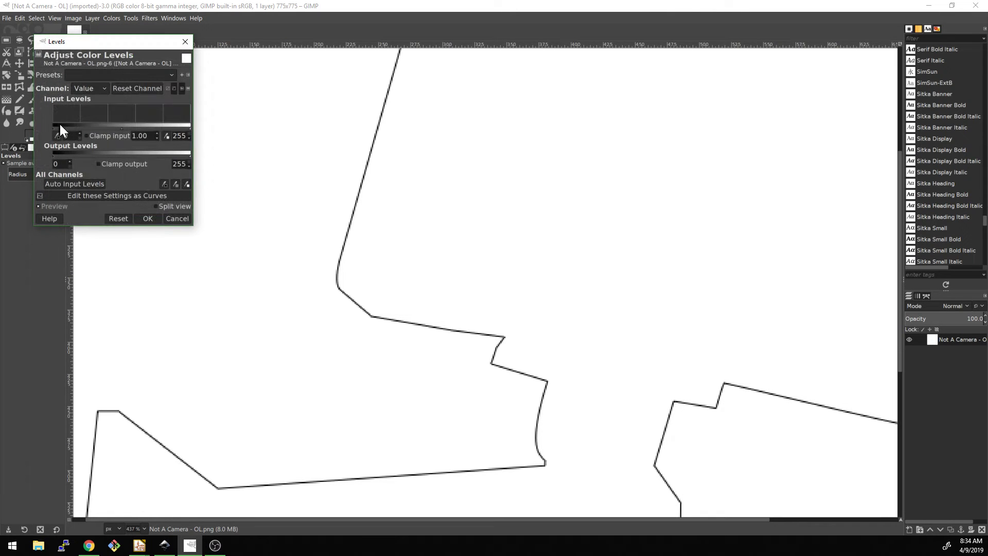
drag(53, 126, 115, 124)
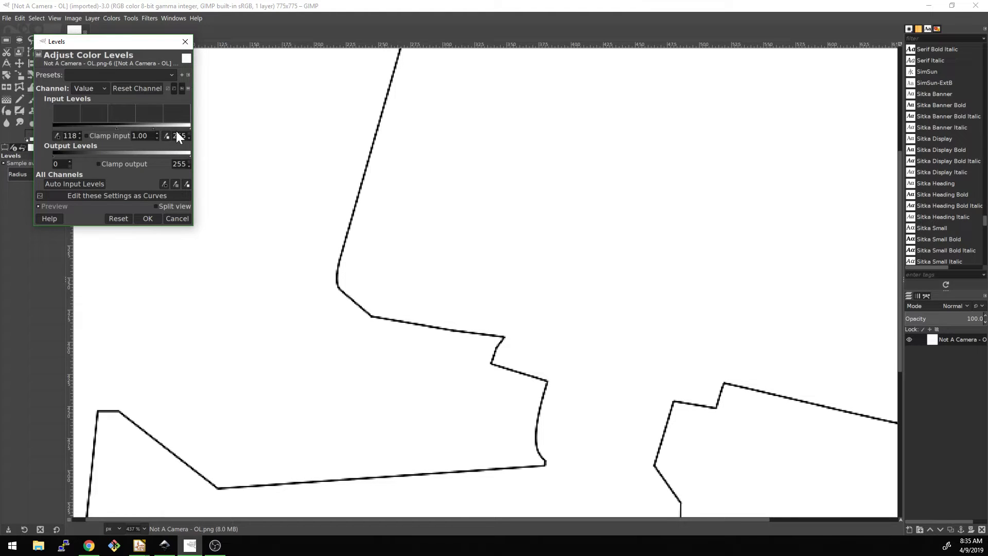
drag(153, 129, 190, 128)
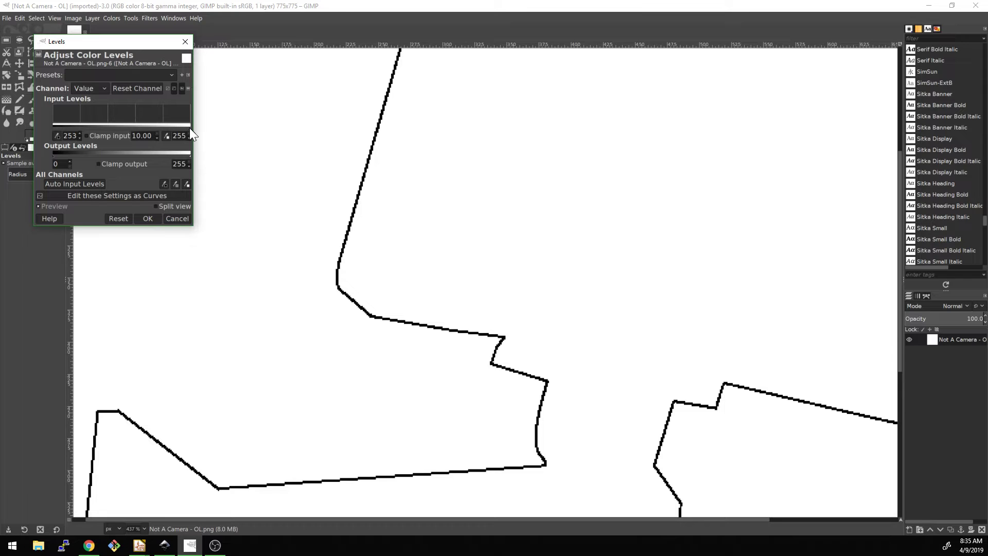
mouse_move(190, 154)
mouse_down()
mouse_move(125, 150)
mouse_move(206, 157)
mouse_up()
click(145, 221)
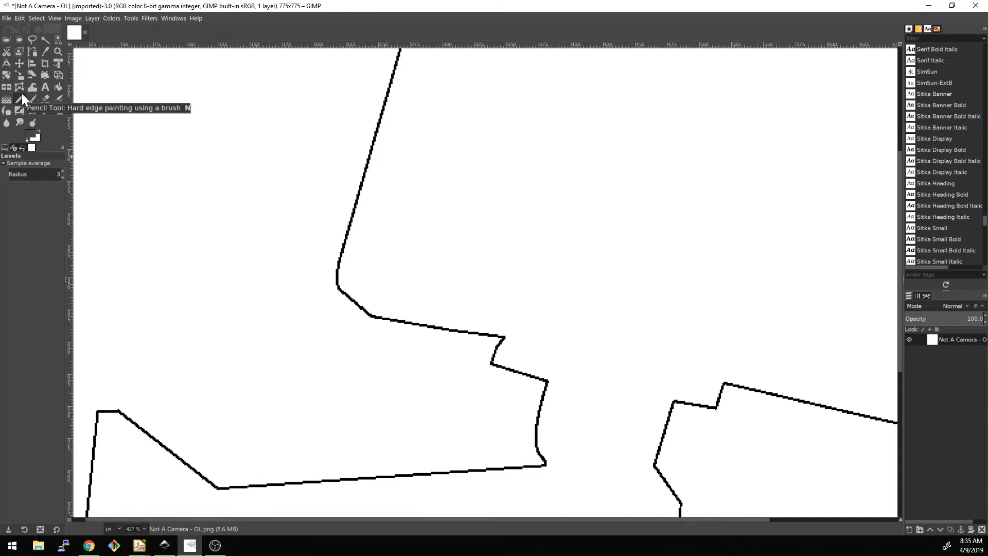
Step: Set the foreground color to black and bucket-fill the camera outline's interior with it, replacing the gray fill
click(57, 88)
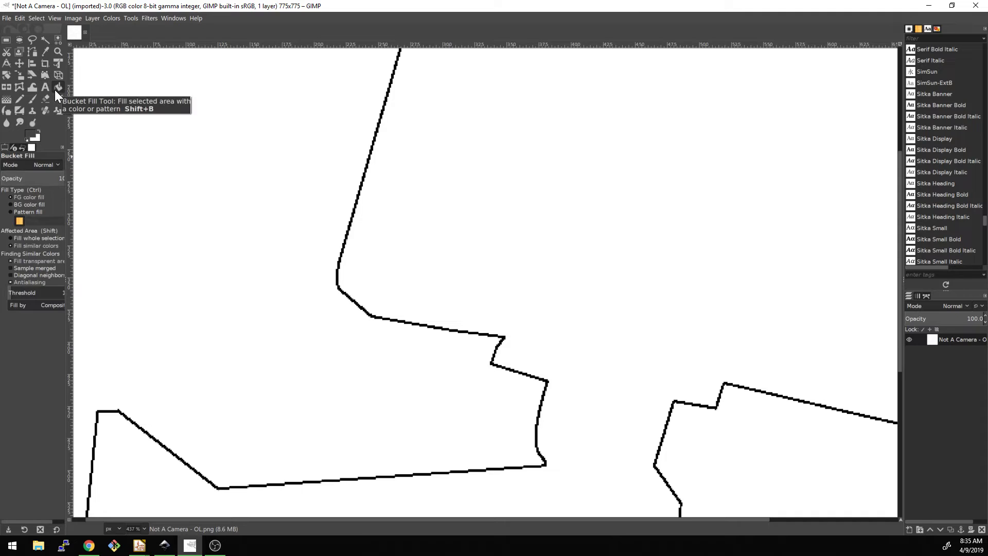
click(462, 262)
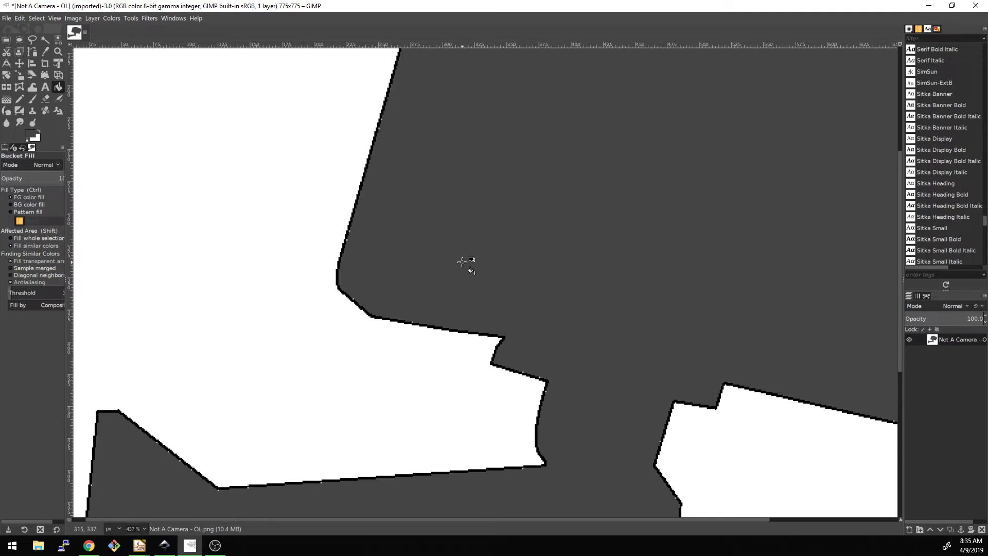
click(34, 135)
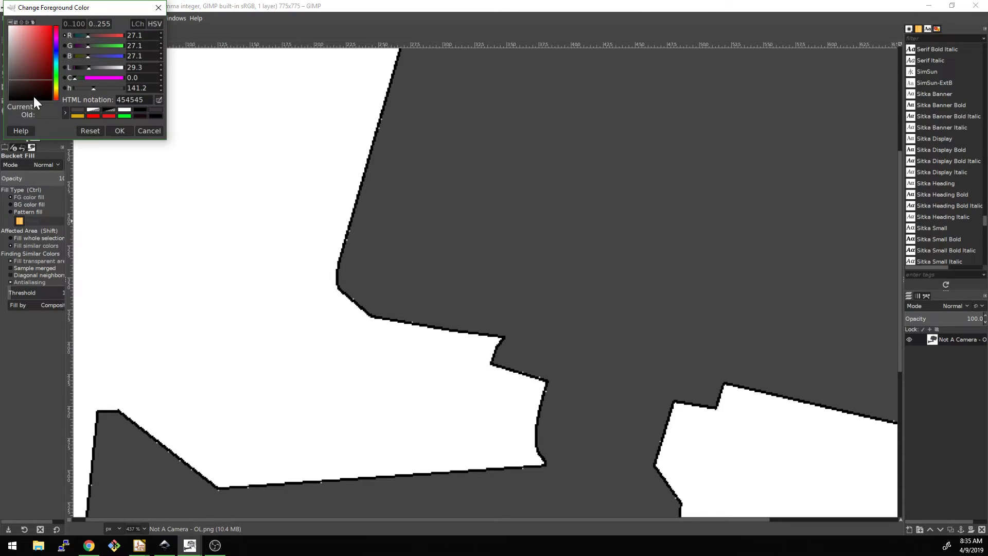
drag(51, 94, 46, 101)
click(118, 131)
key(ctrl+z)
click(412, 246)
Step: Inspect the filled camera silhouette's edges up close for stray gray or white pixels around the housing, bracket and arm
ctrl+scroll(472, 346, down, 4)
ctrl+scroll(514, 337, up, 6)
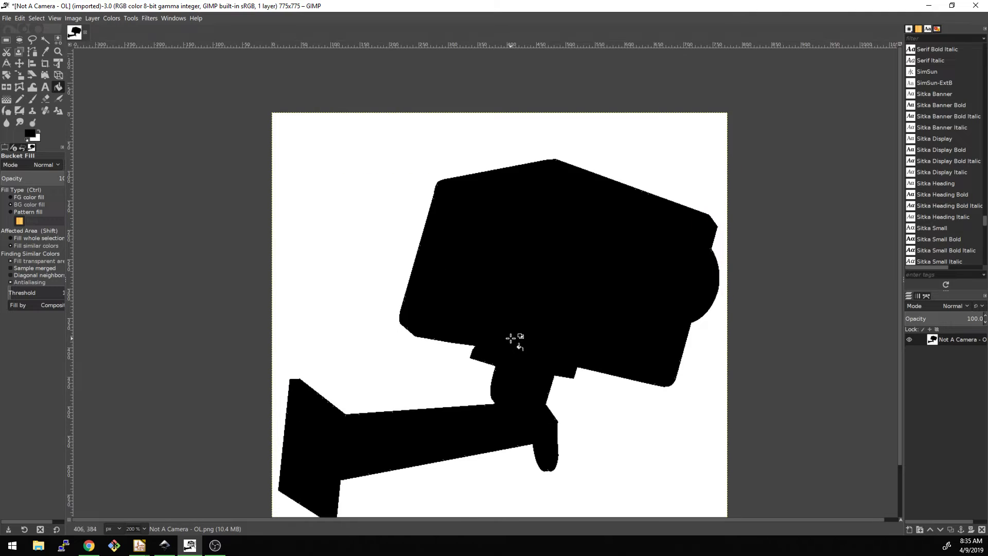
ctrl+scroll(504, 363, up, 3)
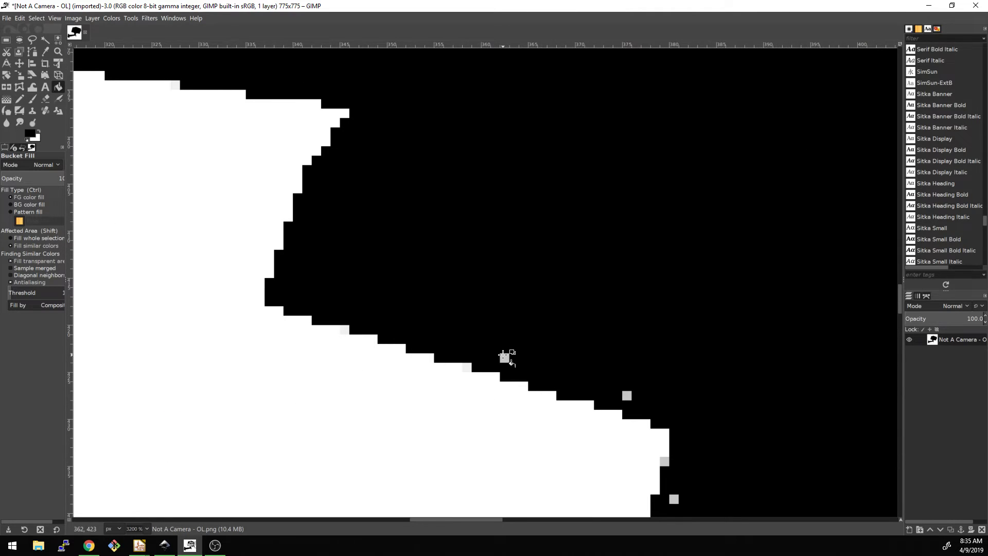
scroll(661, 406, down, 2)
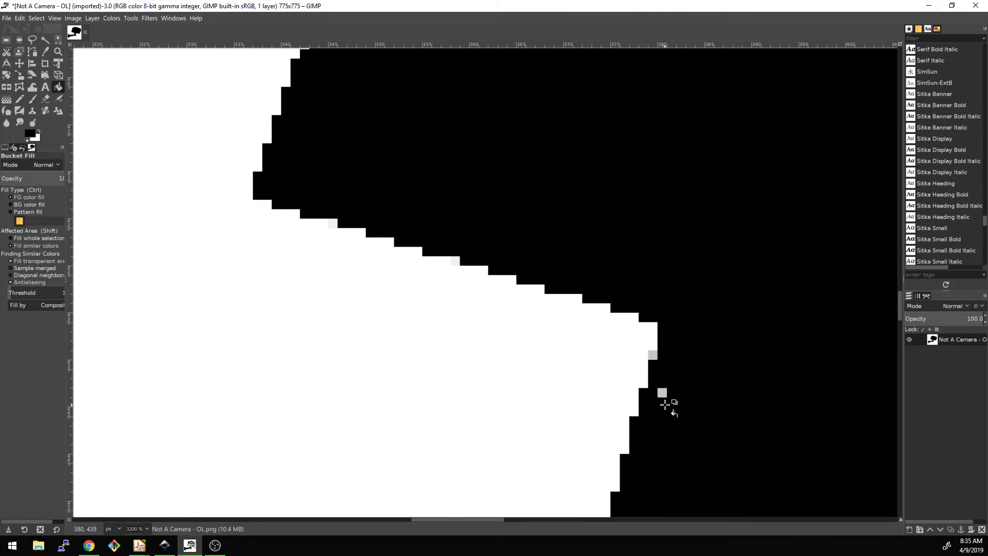
scroll(661, 393, down, 4)
scroll(639, 383, down, 5)
shift+scroll(541, 337, right, 10)
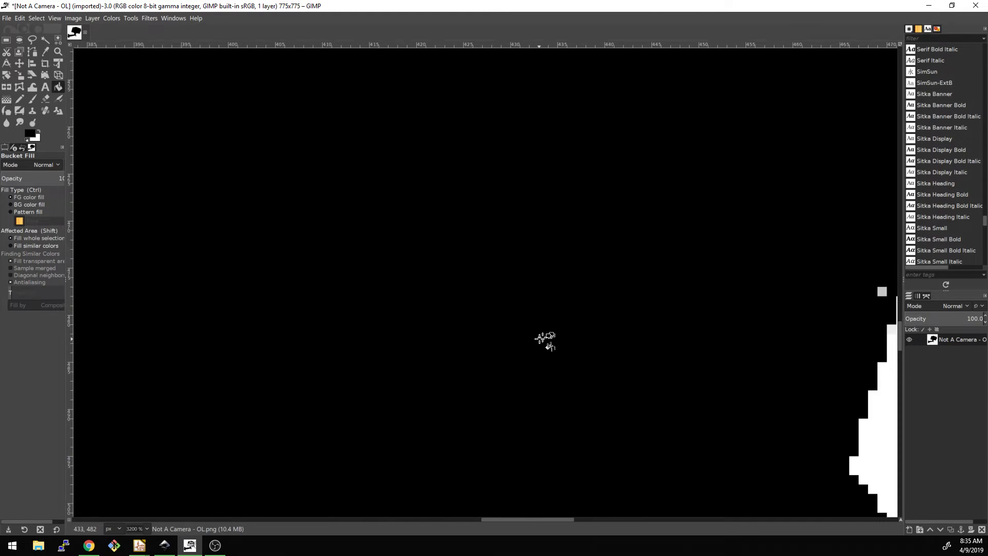
ctrl+scroll(550, 339, down, 6)
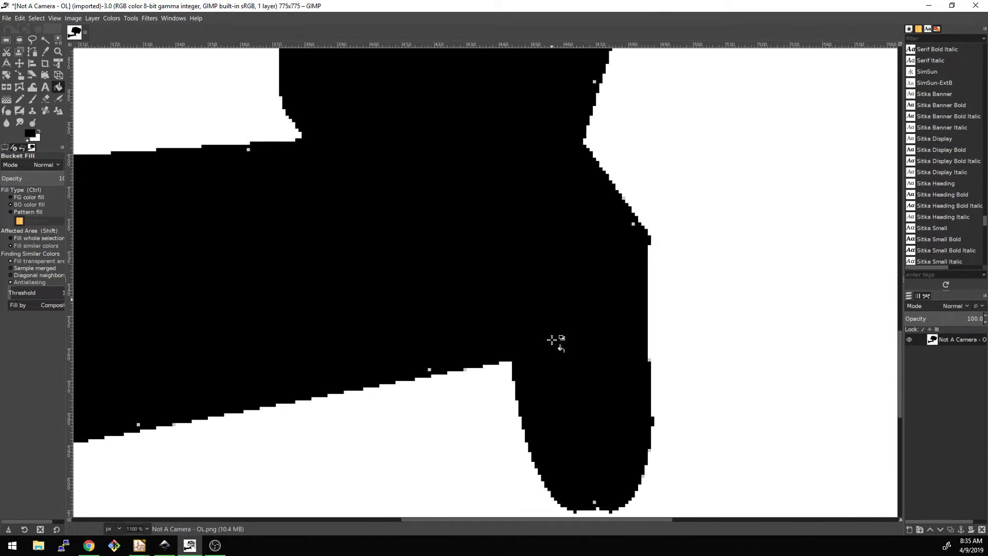
ctrl+scroll(317, 357, up, 1)
ctrl+scroll(346, 393, down, 1)
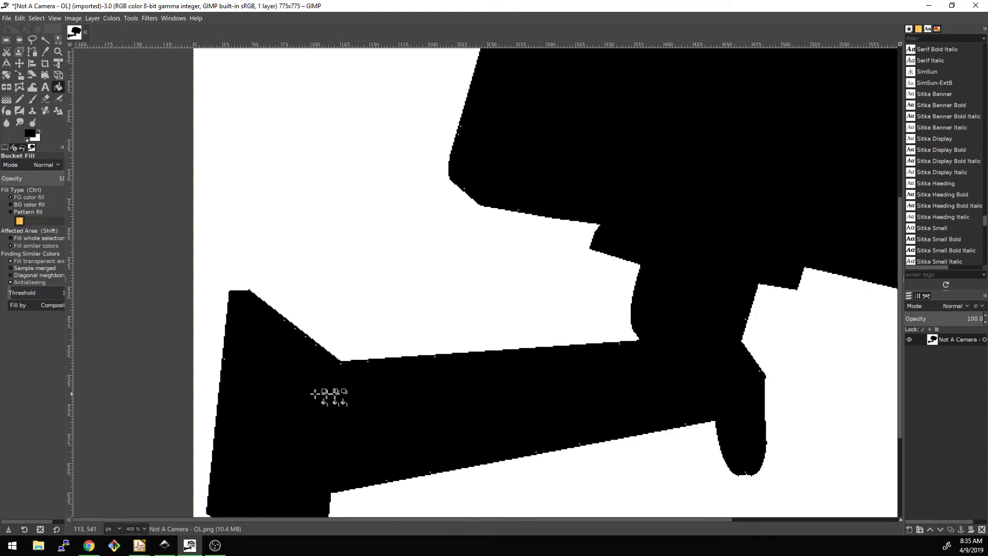
ctrl+scroll(458, 168, up, 1)
ctrl+scroll(458, 168, up, 2)
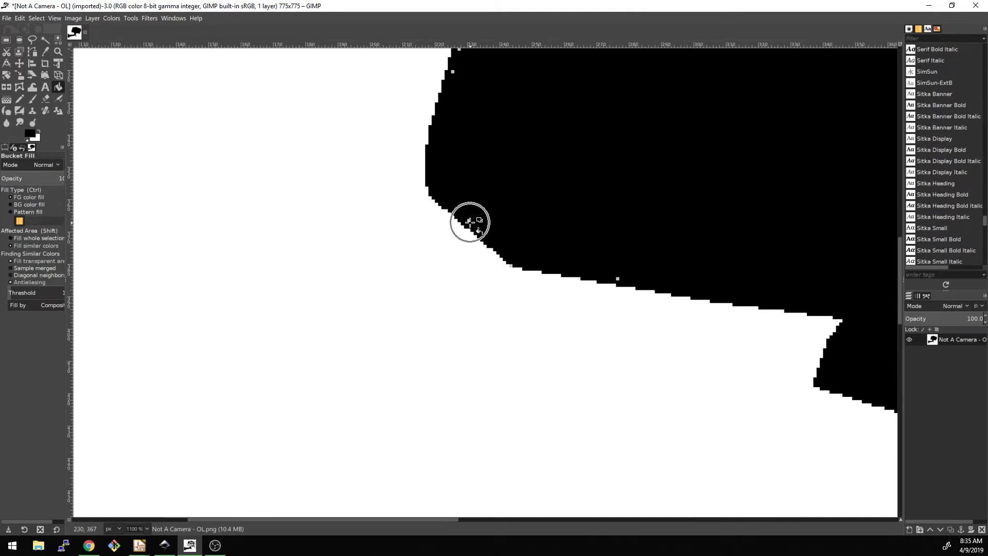
scroll(436, 195, up, 10)
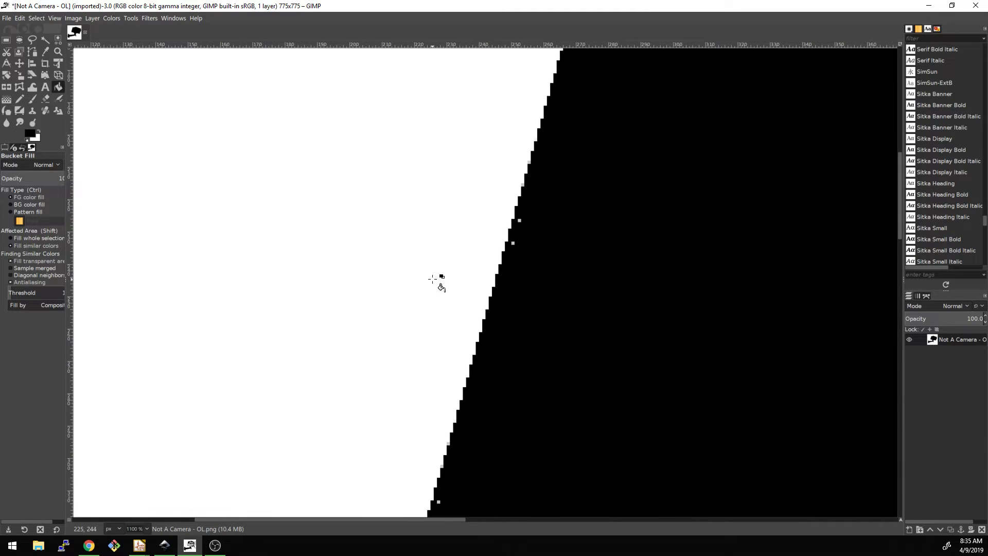
ctrl+scroll(441, 309, down, 1)
shift+scroll(386, 357, right, 10)
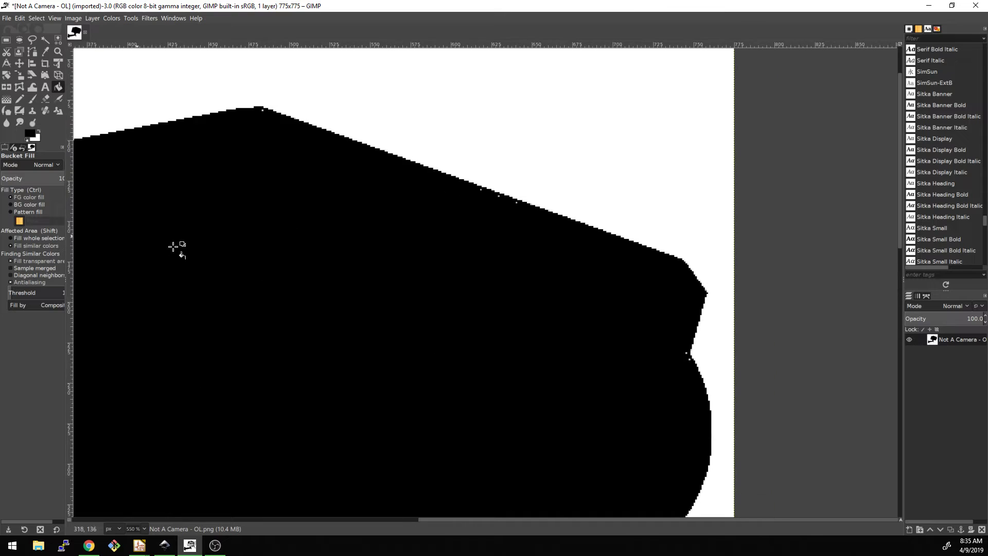
ctrl+scroll(425, 307, down, 2)
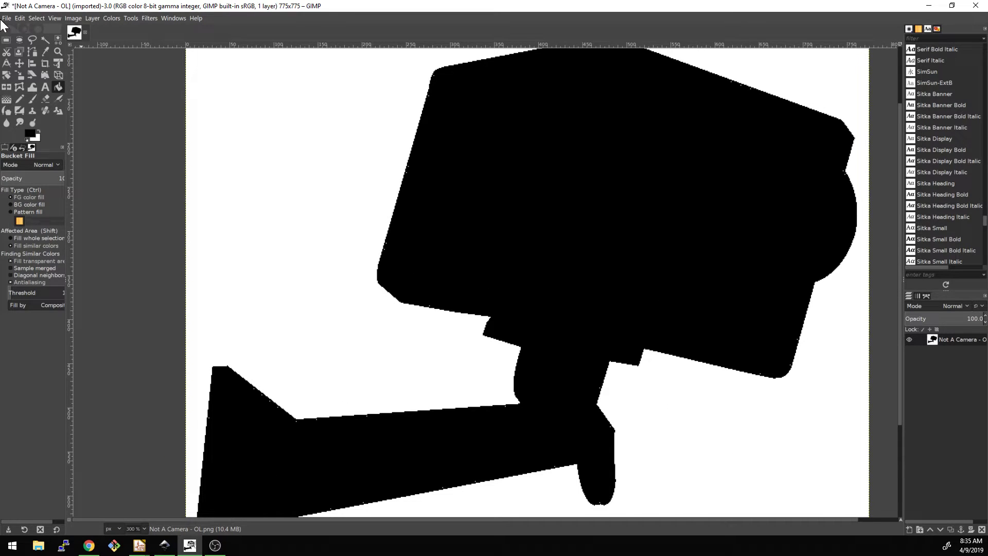
Step: Export the filled silhouette as Not A Camera - OL - Fill.png in the img folder, with the default PNG options
click(2, 20)
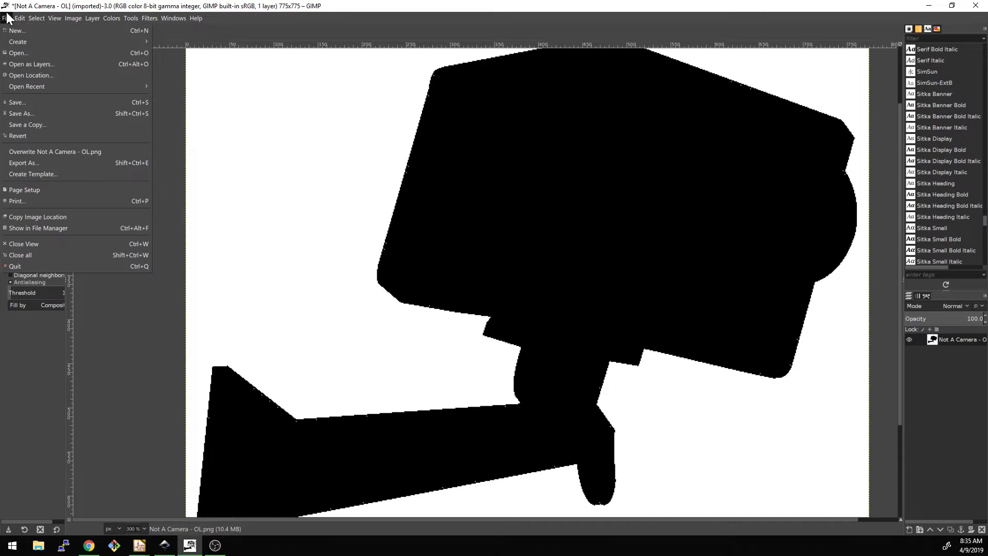
click(32, 163)
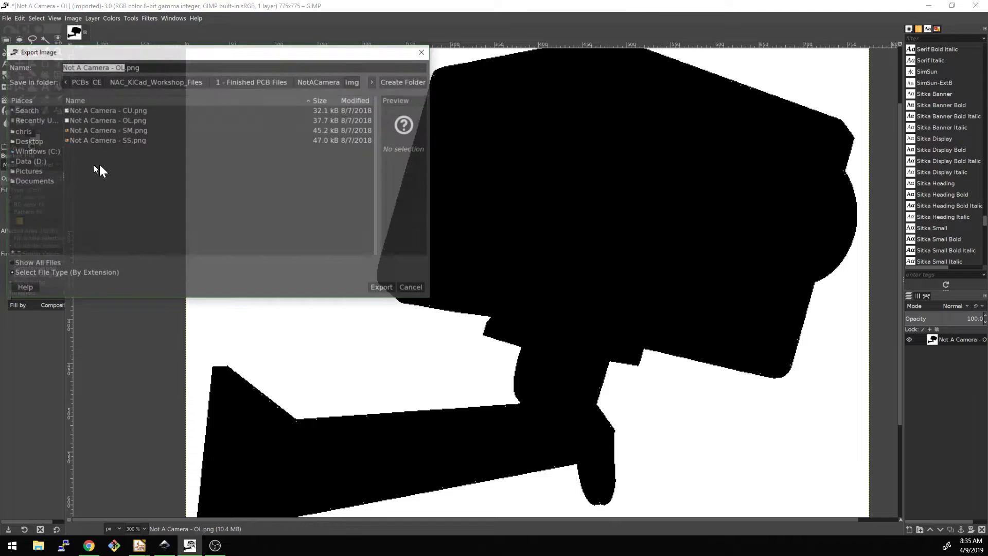
key(Right)
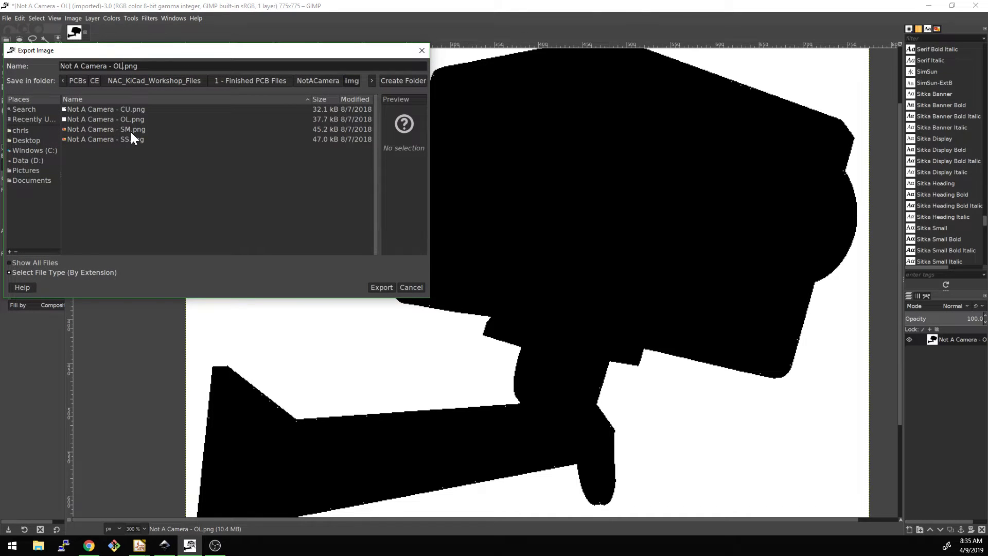
text(- Fill)
key(Return)
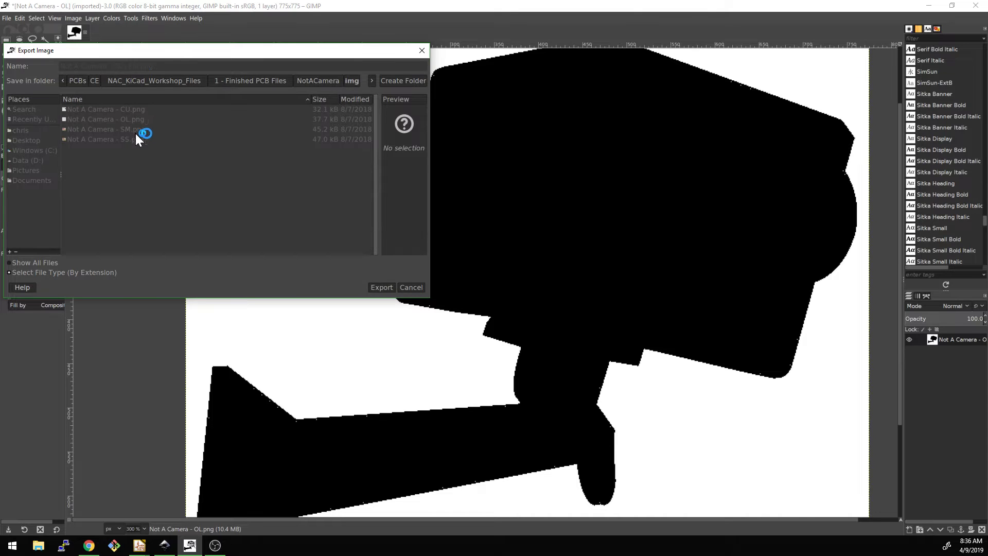
key(Return)
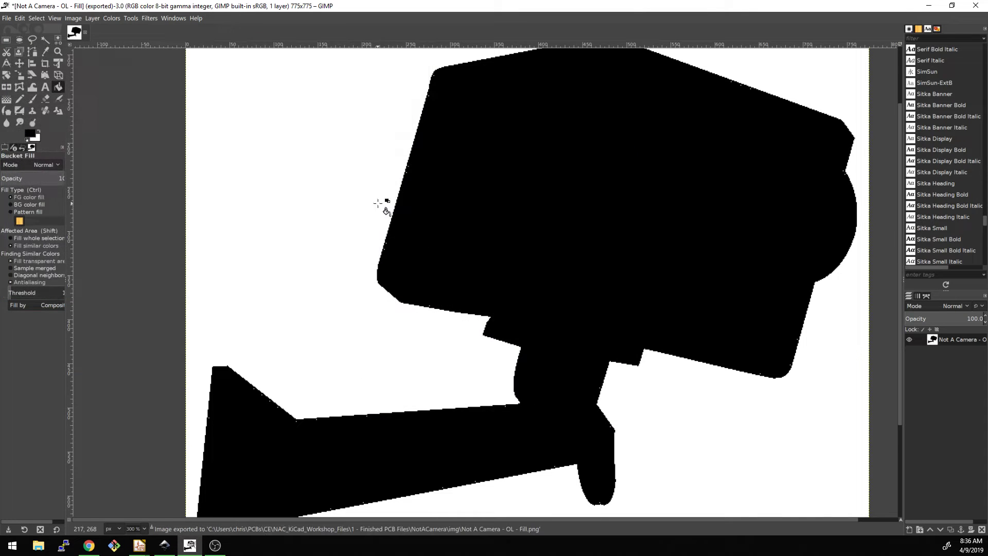
Step: Examine the silhouette's edges along the mounting arm and bracket for leftover light pixels
ctrl+scroll(413, 265, down, 1)
ctrl+scroll(536, 417, up, 2)
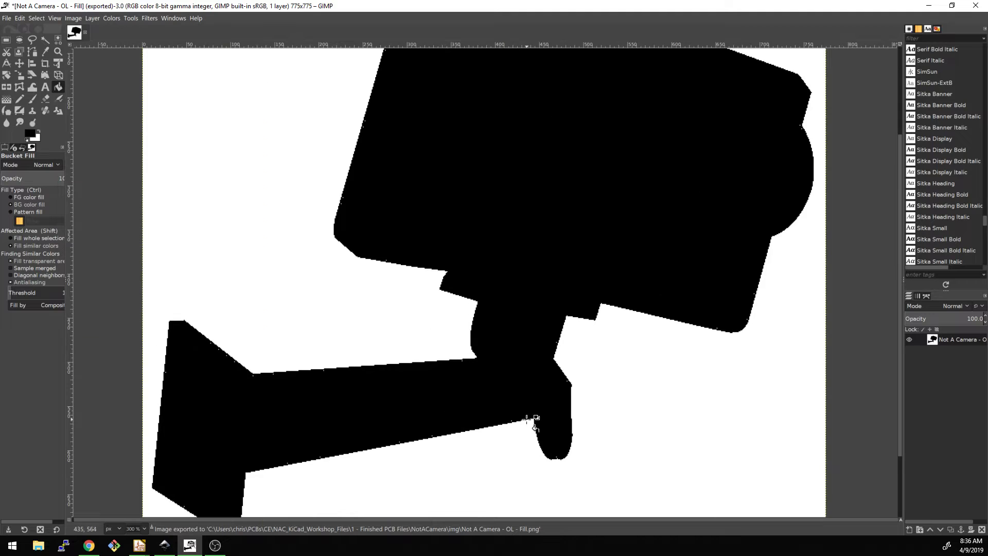
ctrl+scroll(515, 428, up, 1)
ctrl+scroll(466, 320, down, 3)
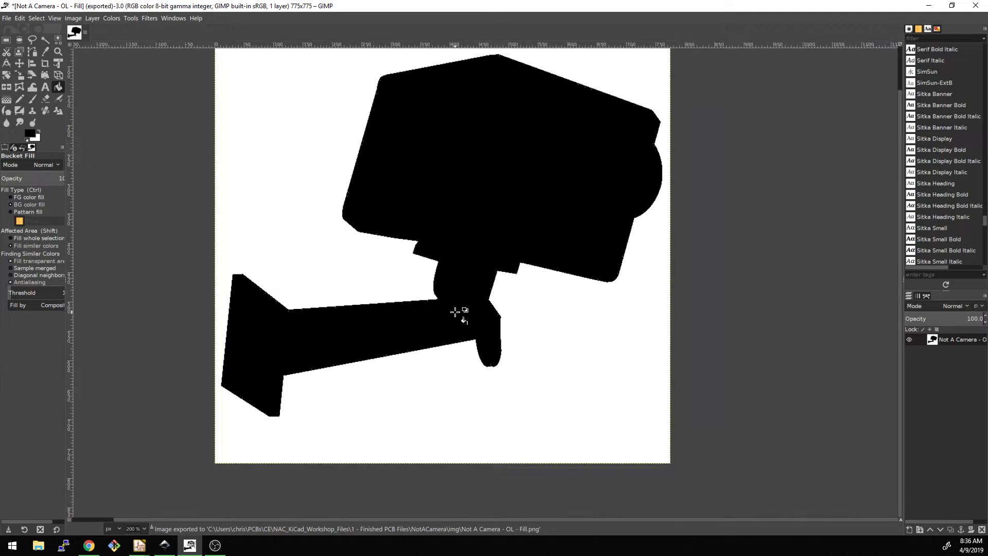
ctrl+scroll(378, 313, down, 1)
ctrl+scroll(378, 312, up, 6)
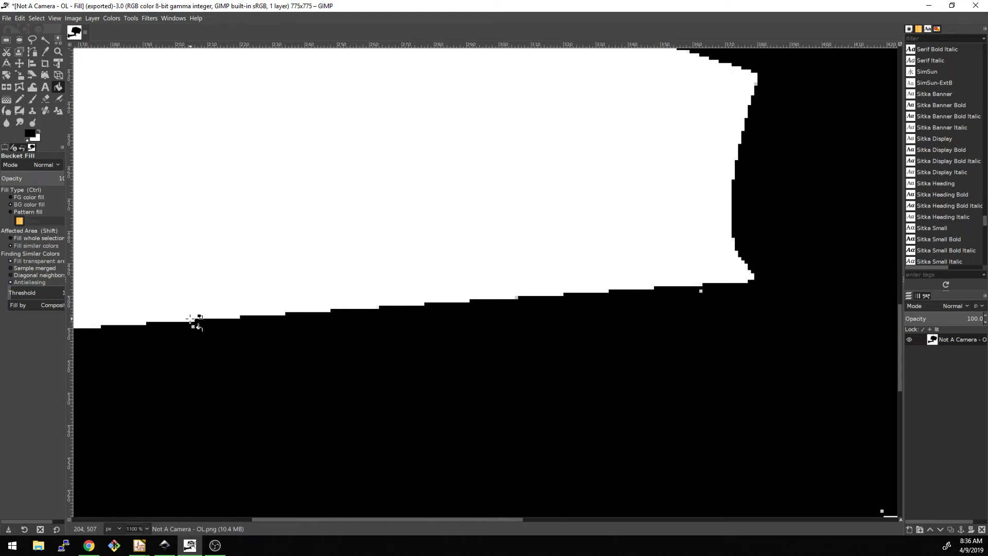
ctrl+scroll(201, 324, down, 3)
ctrl+scroll(278, 326, down, 1)
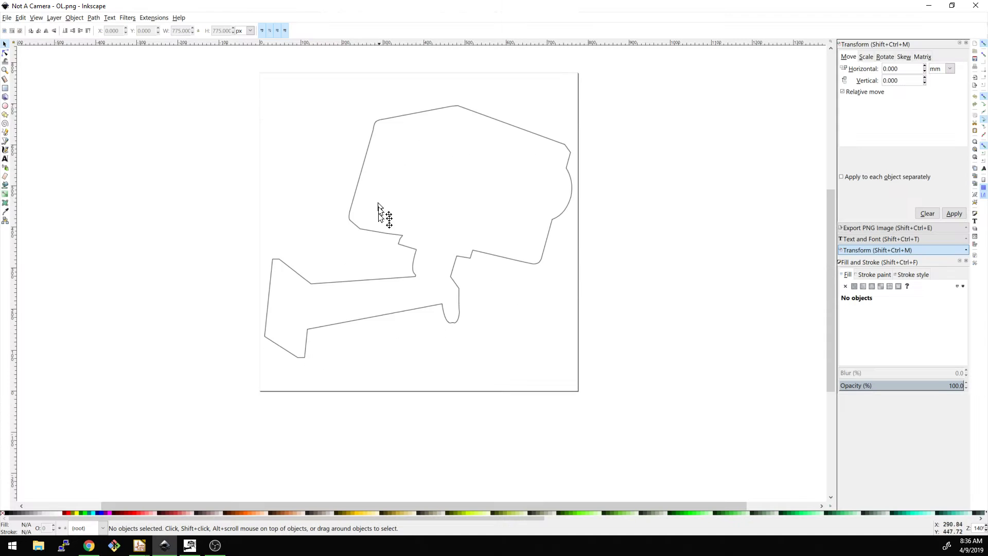
Step: Switch to Inkscape, open Not A Camera - OL - Fill.png with the default import settings, and bring its window fully on screen
click(7, 18)
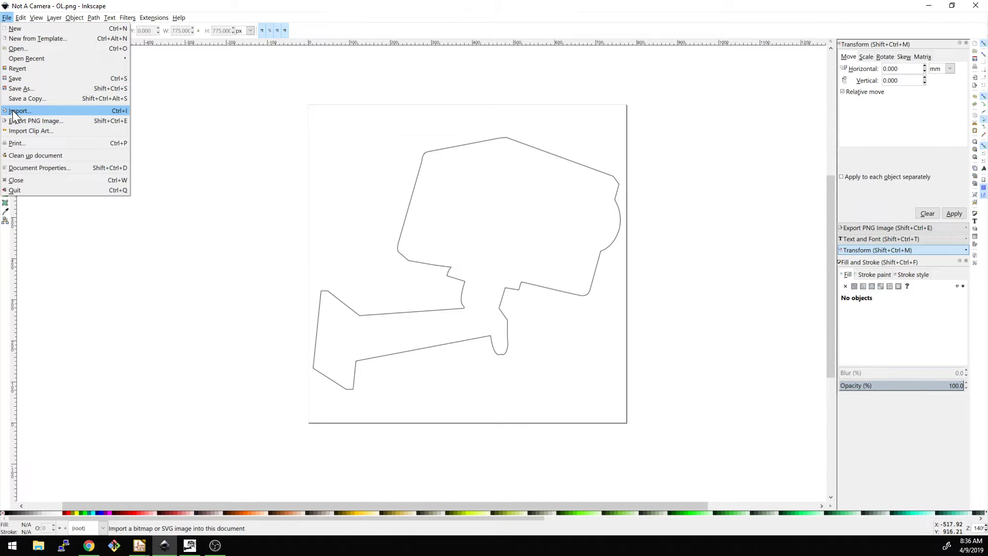
click(16, 50)
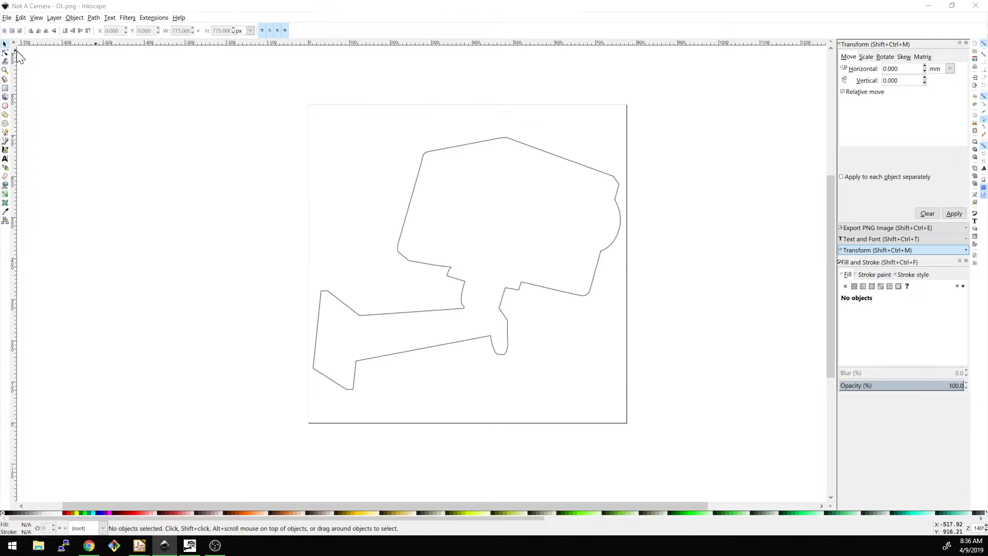
double_click(189, 77)
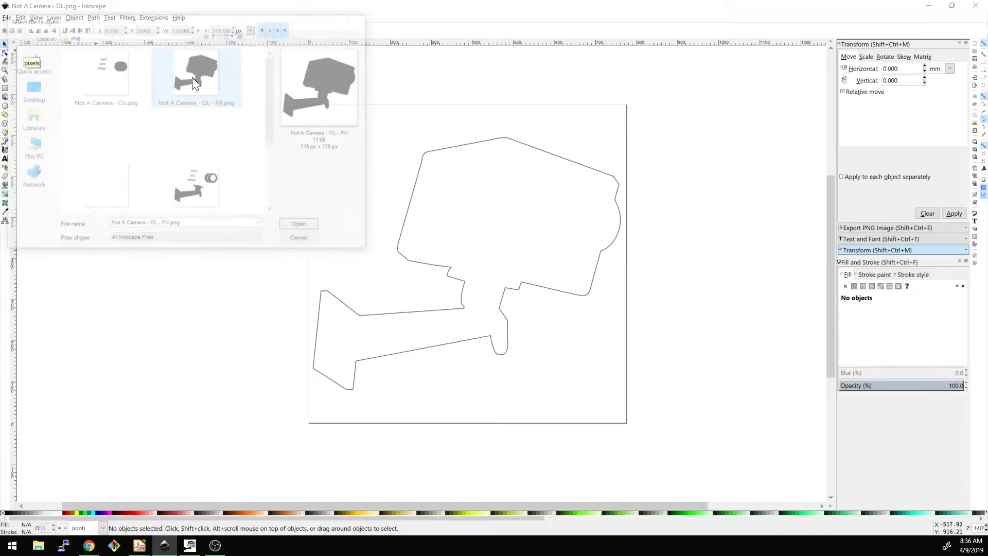
click(553, 333)
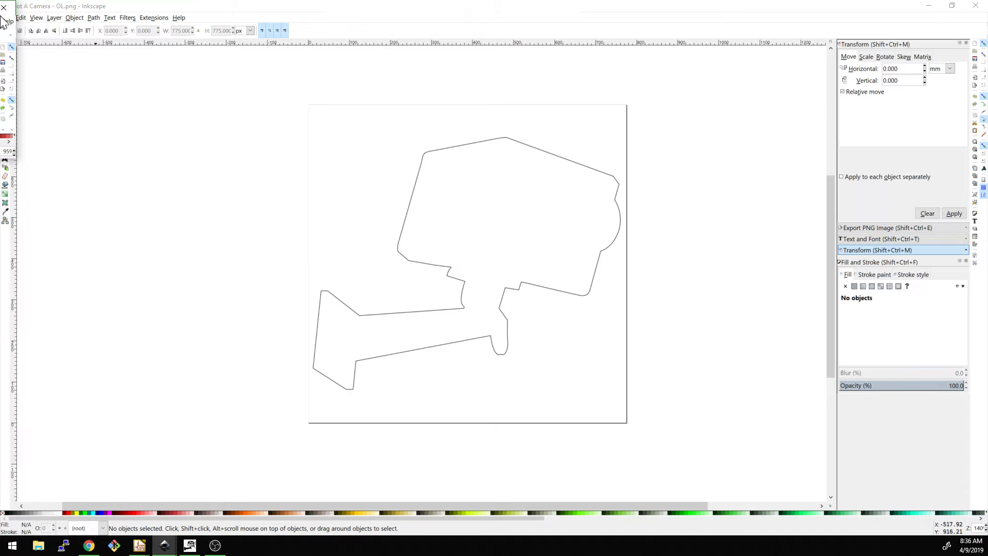
drag(10, 6, 463, 5)
scroll(425, 282, up, 2)
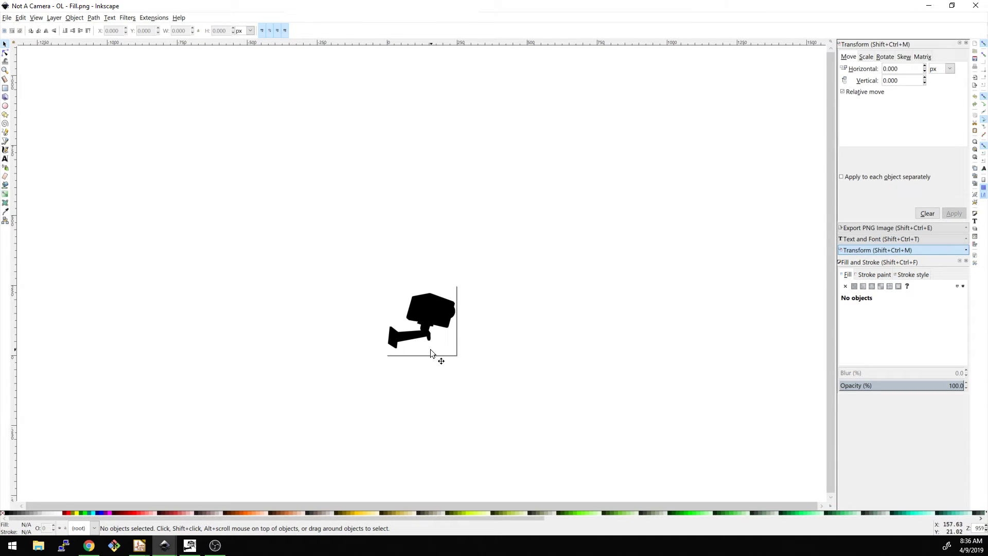
ctrl+scroll(431, 354, up, 6)
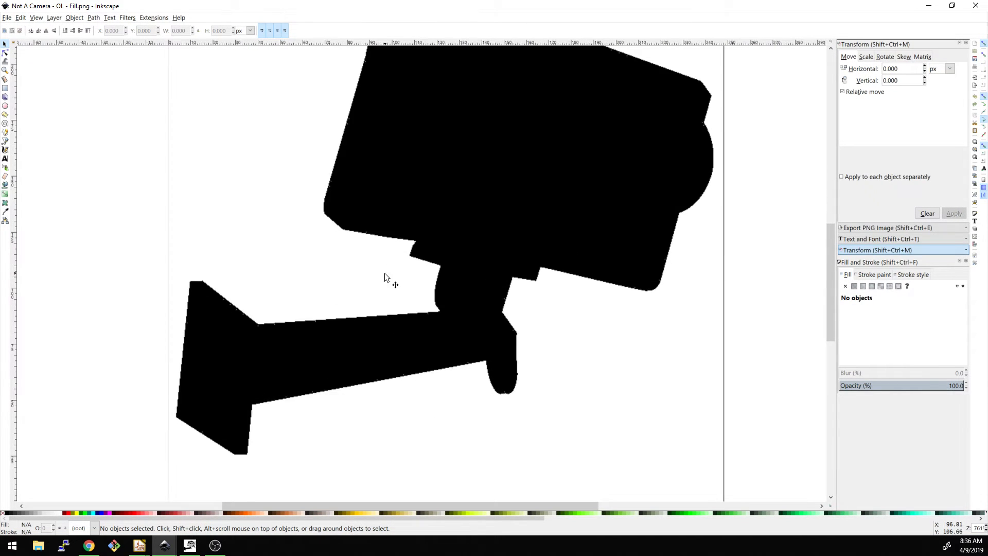
ctrl+scroll(391, 325, down, 2)
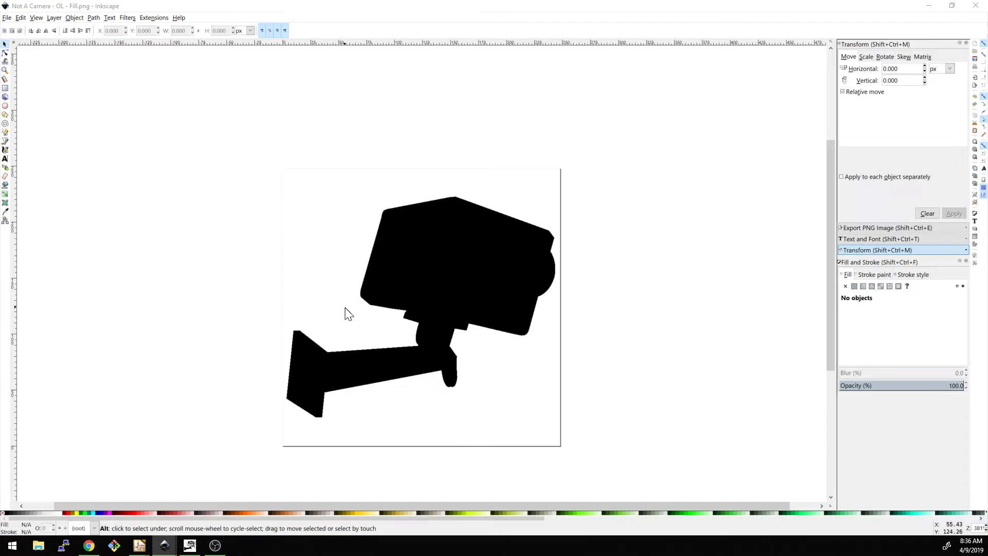
Step: Consult the Big Blue Saw PNG-to-DXF guide in Chrome for the tracing command, and open Trace Bitmap in Inkscape
key(alt+Tab)
scroll(363, 327, down, 18)
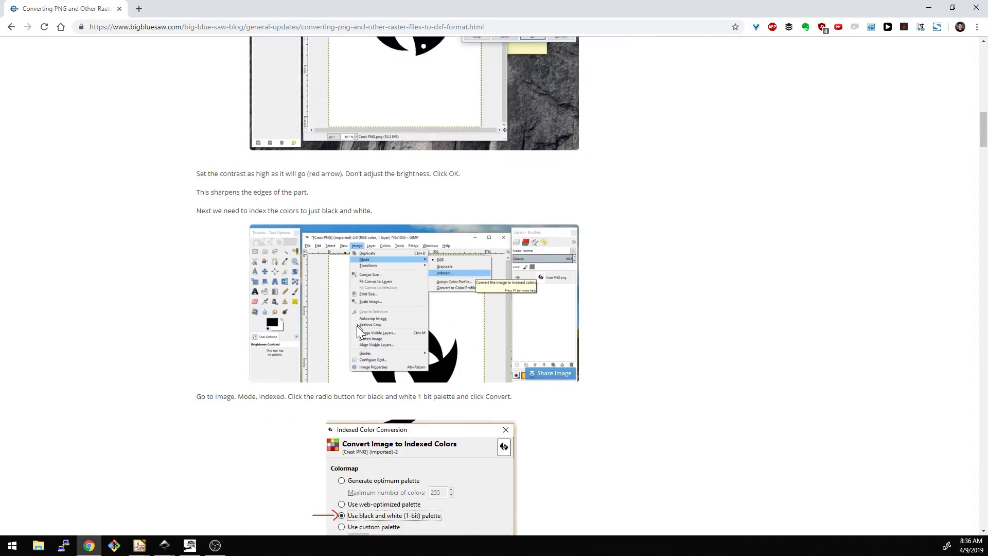
scroll(358, 332, down, 20)
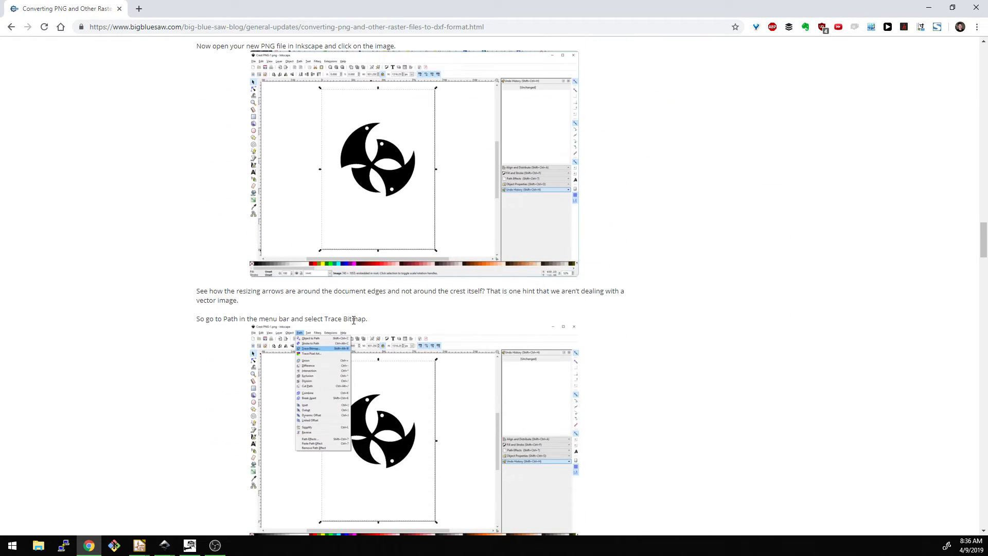
scroll(353, 320, down, 1)
key(alt+Tab)
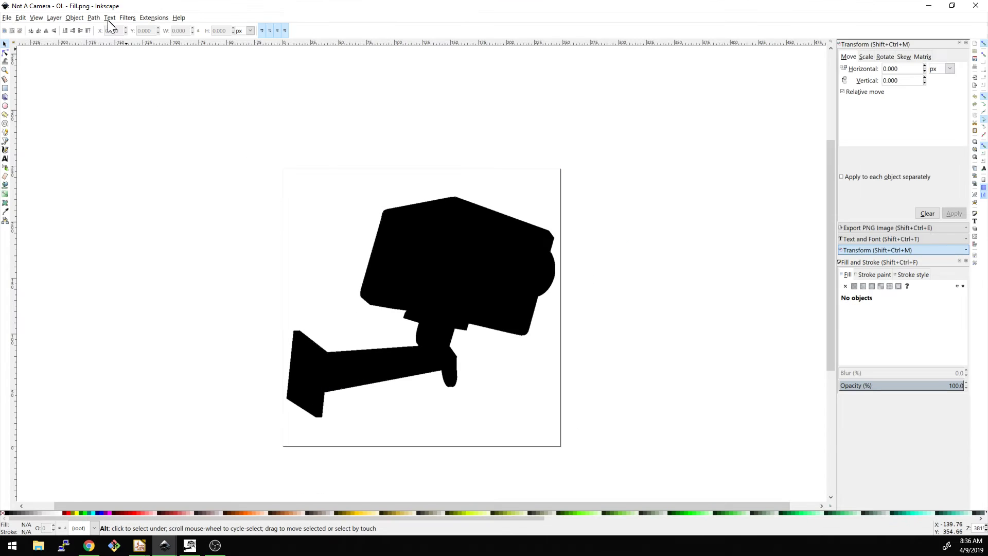
click(95, 18)
mouse_move(75, 20)
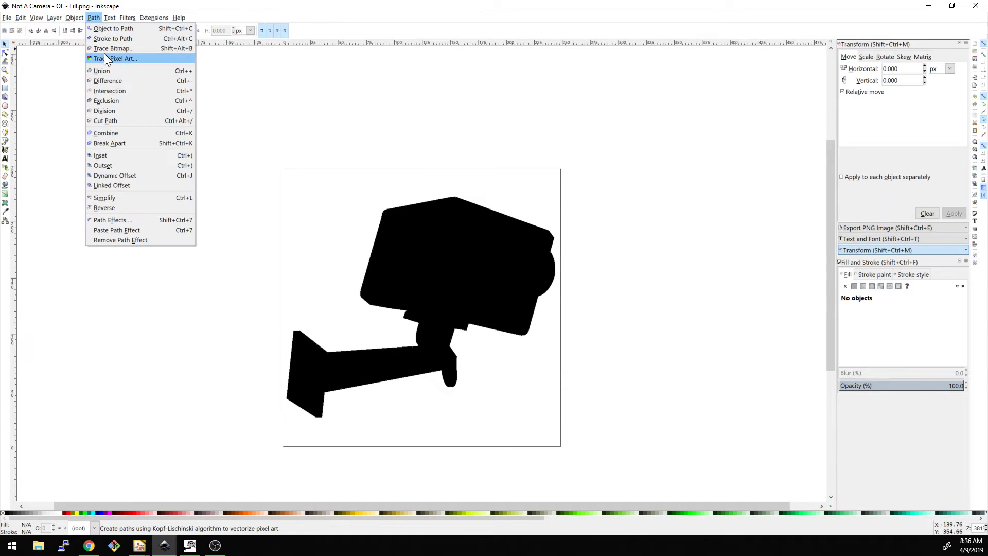
click(104, 50)
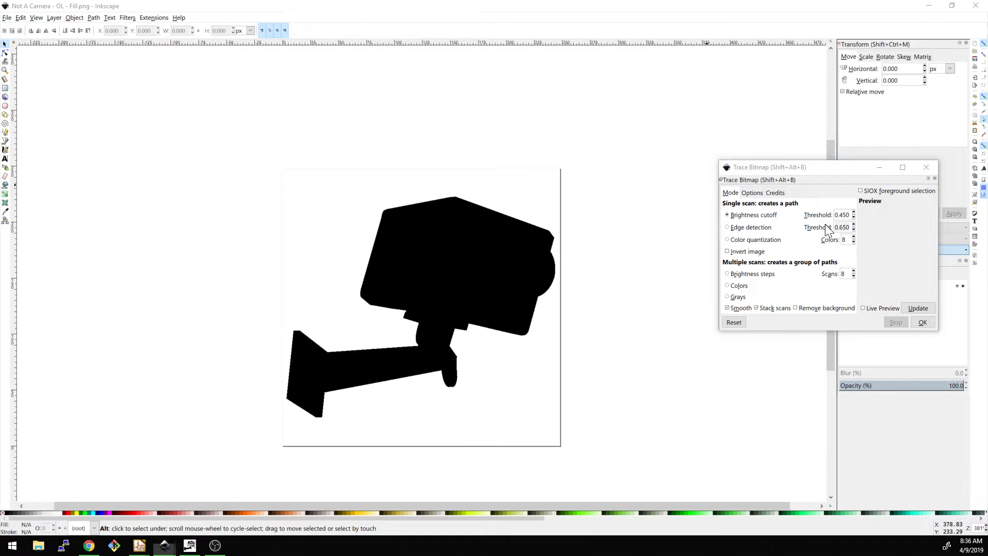
Step: Following the guide in Chrome, set the Trace Bitmap brightness cutoff threshold to 0.850 and turn on Live Preview
key(alt+Tab)
scroll(403, 281, down, 7)
scroll(401, 274, down, 1)
key(alt+Tab)
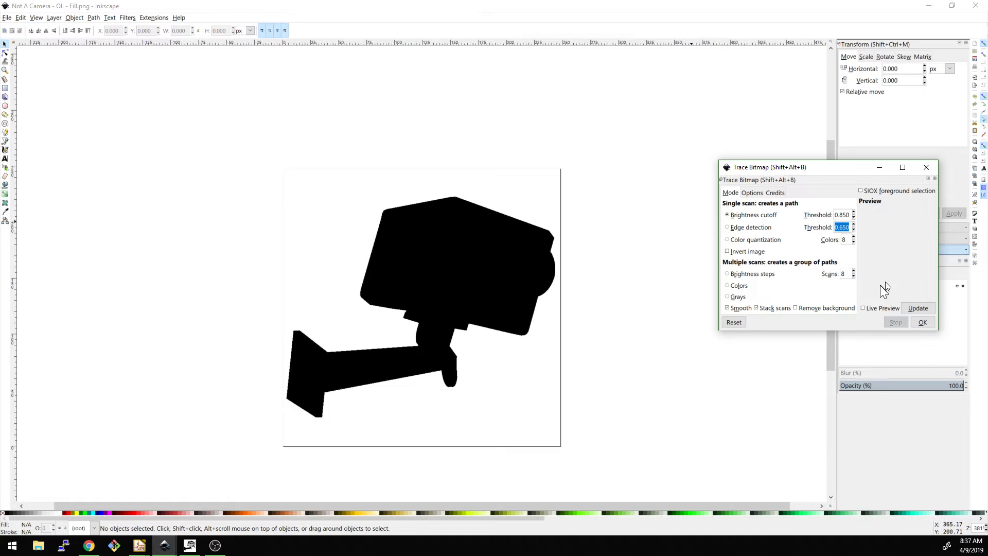
click(874, 308)
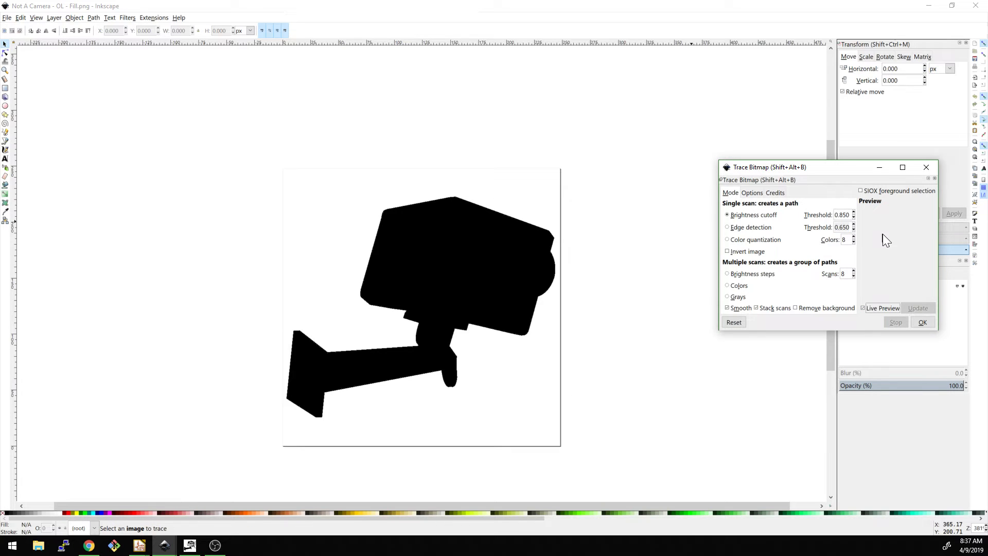
key(alt+Tab)
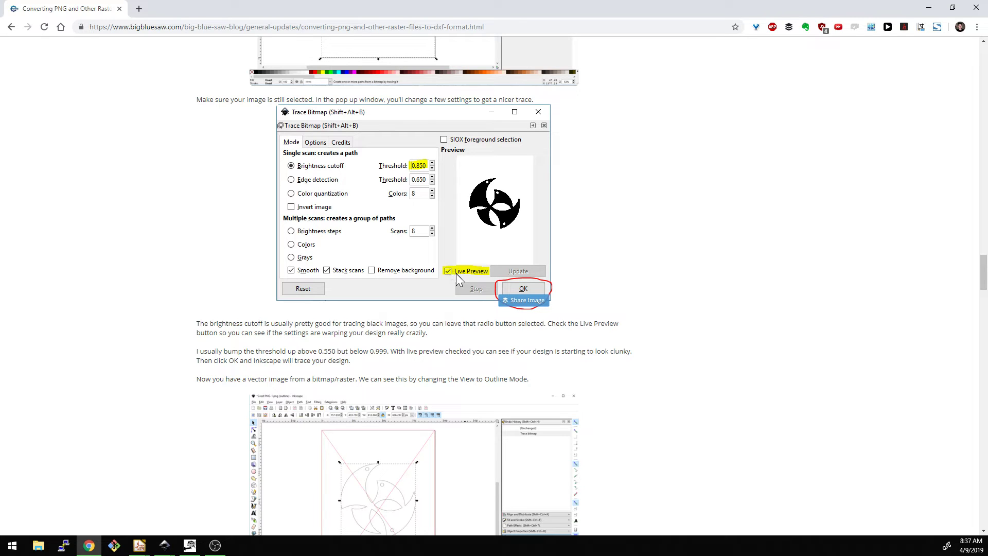
key(alt+Tab)
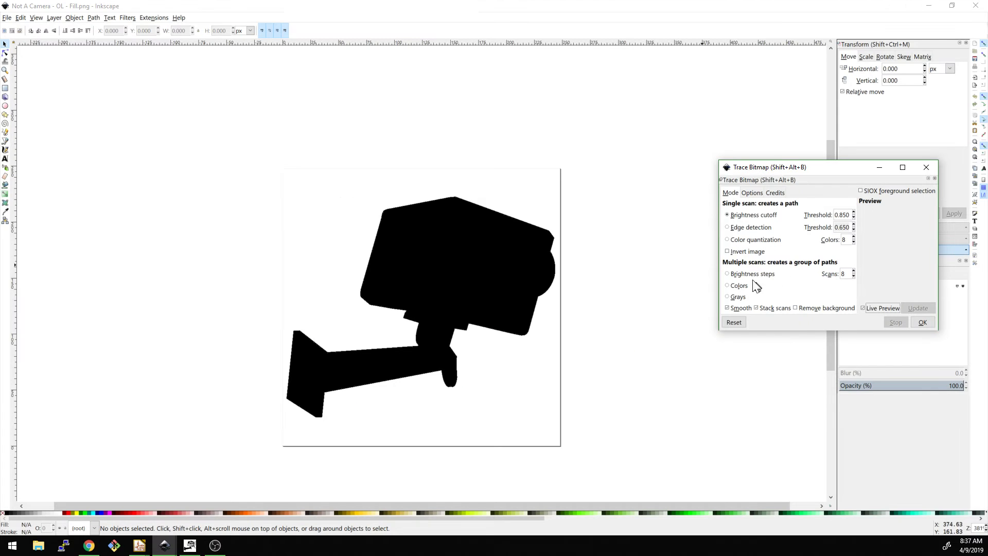
Step: Recheck the guide's Trace Bitmap settings in Chrome and try to run the trace in Inkscape
key(alt+Tab)
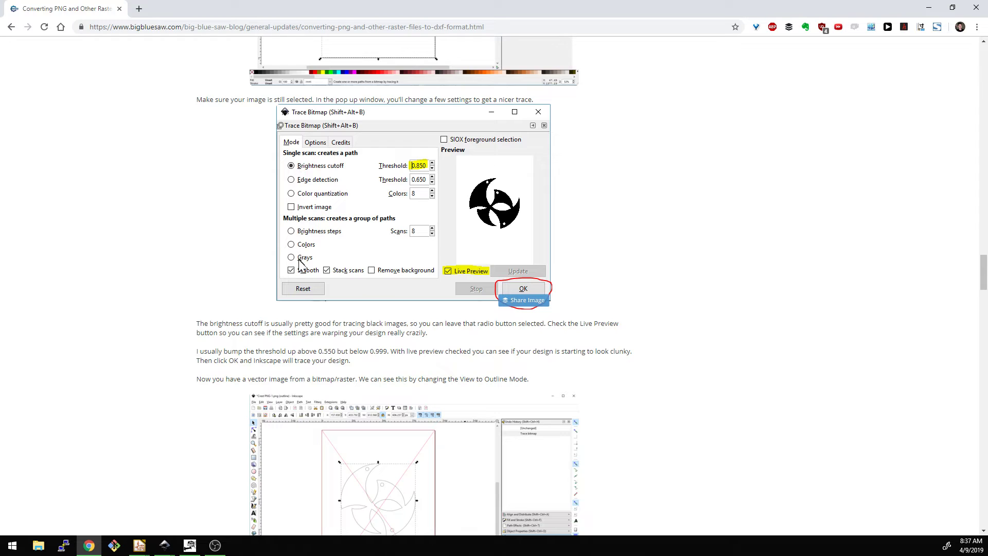
key(alt+Tab)
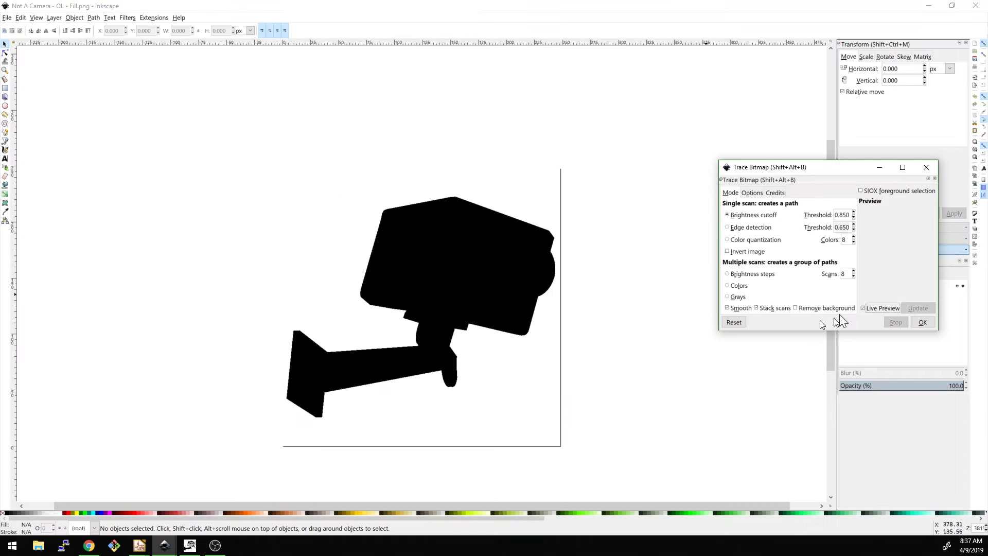
click(925, 323)
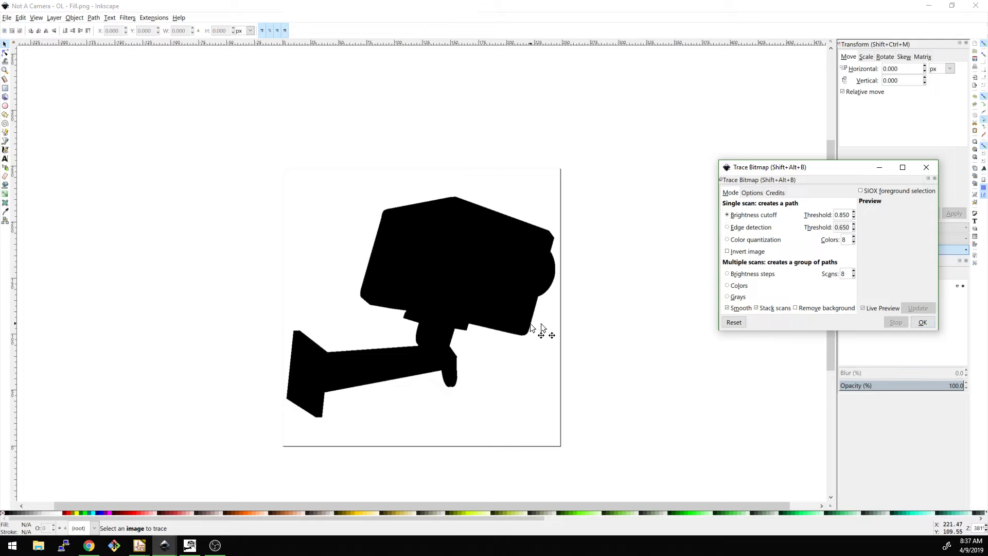
Step: Switch to Chrome to reread the guide's steps around Trace Bitmap, and return to Inkscape
key(alt+Tab)
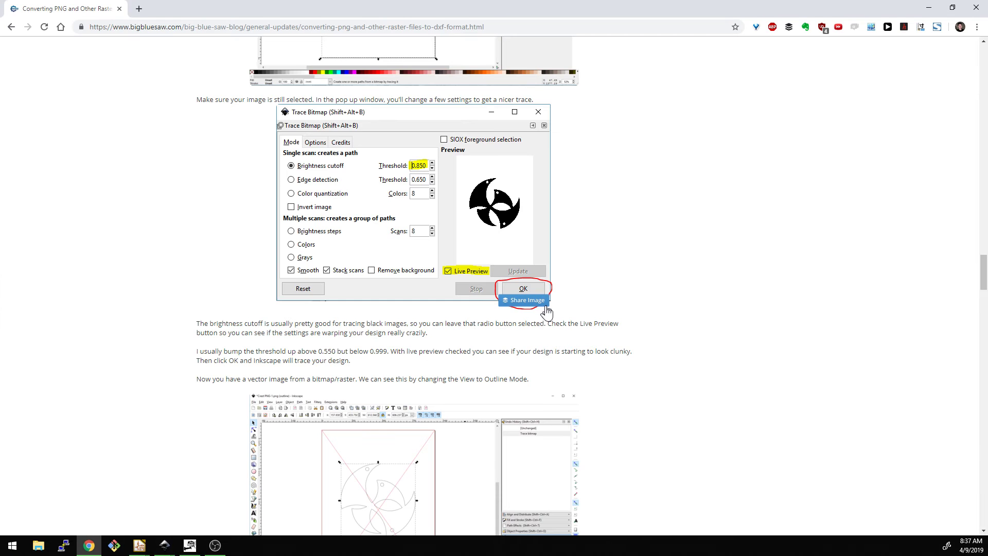
scroll(545, 312, down, 3)
scroll(535, 328, up, 3)
scroll(346, 159, up, 4)
scroll(346, 159, down, 1)
key(alt+Tab)
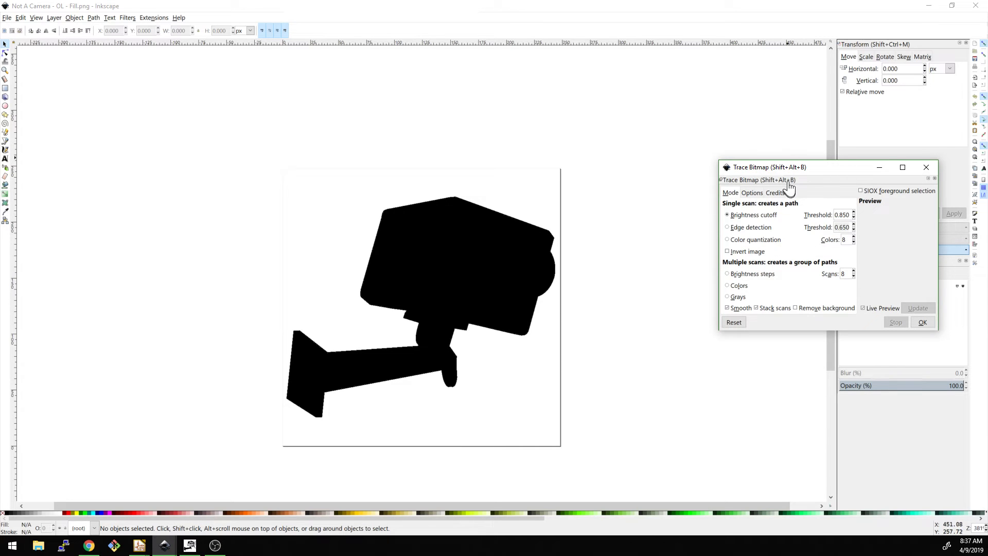
Step: Move the Trace Bitmap dialog over the canvas and try the Brightness steps and Grays modes, returning to Brightness cutoff
mouse_move(785, 180)
mouse_down()
mouse_move(643, 174)
mouse_move(476, 145)
mouse_up()
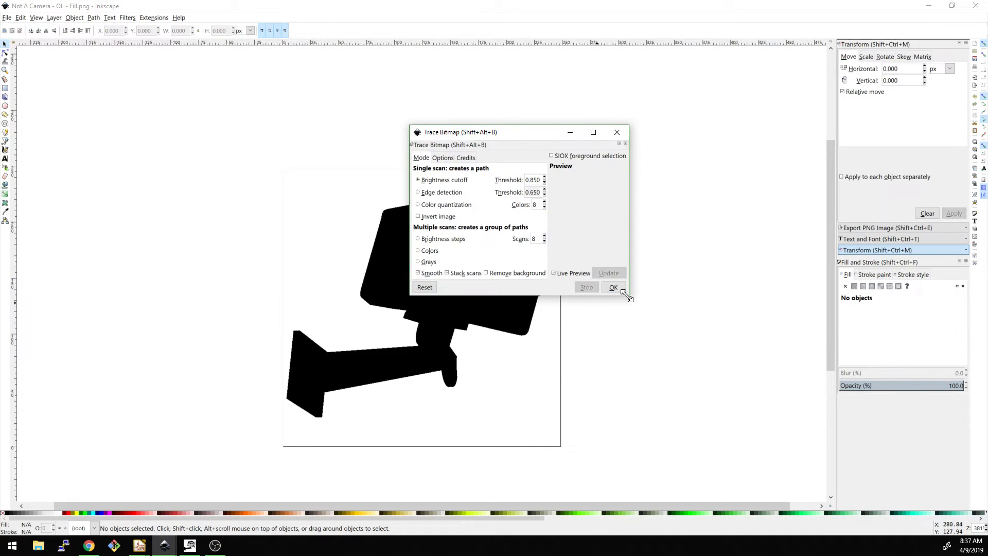
click(429, 251)
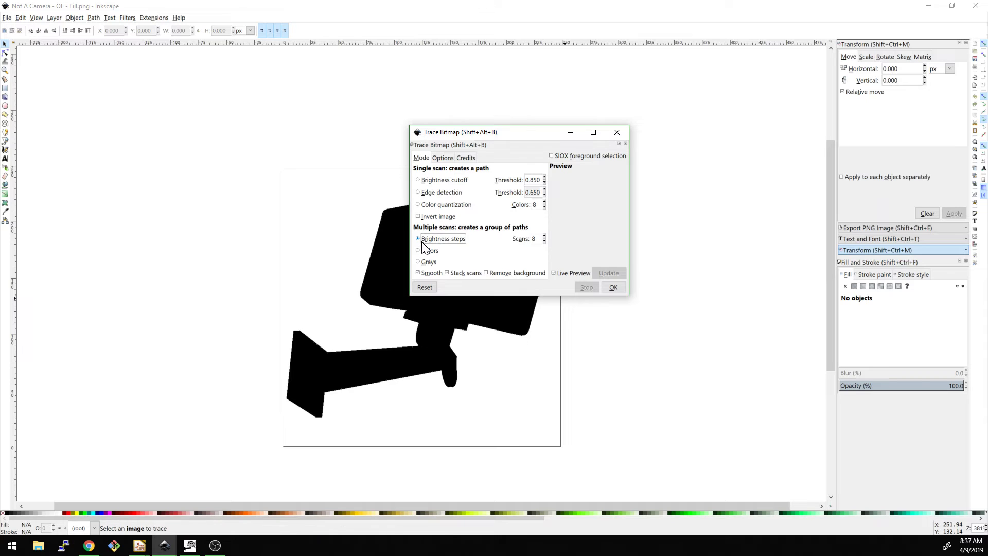
click(428, 261)
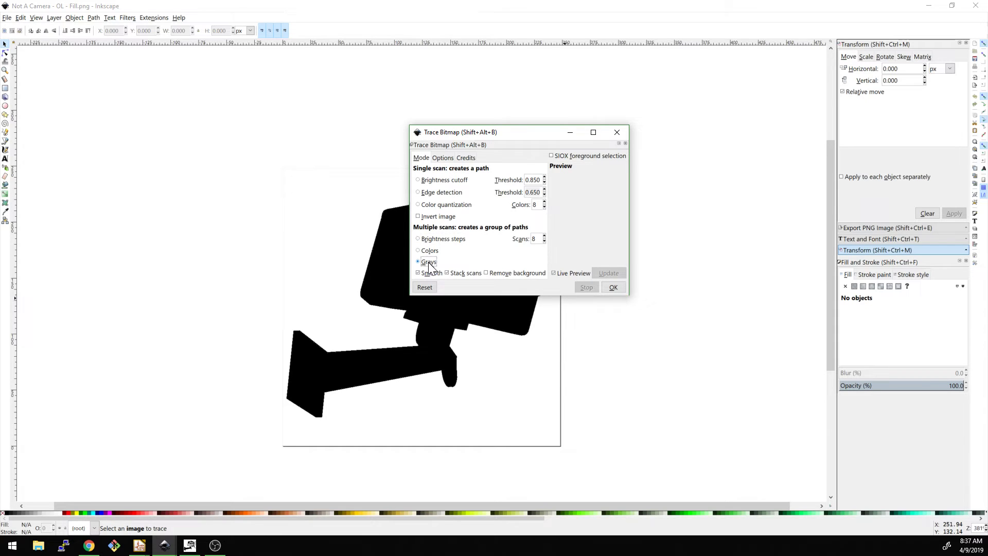
click(421, 205)
drag(628, 236, 641, 237)
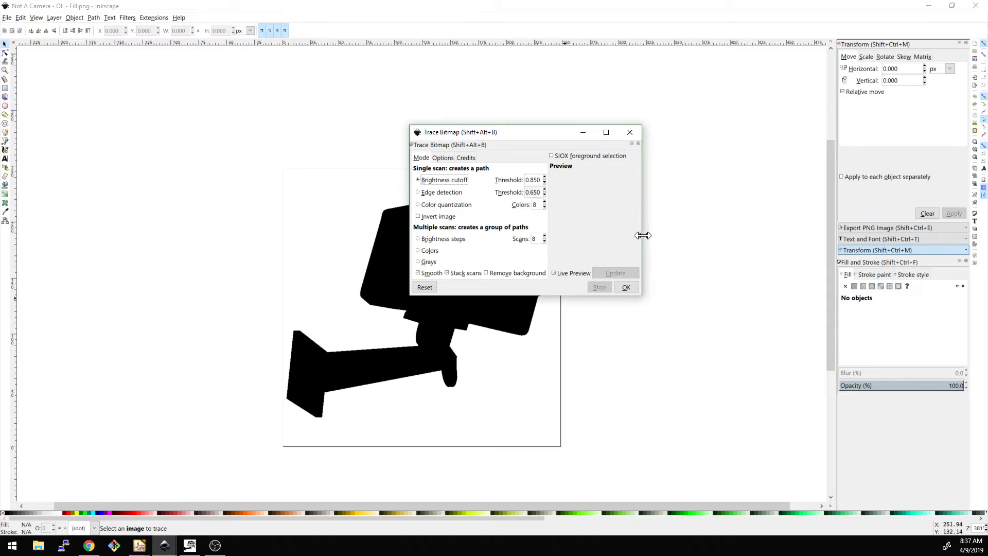
Step: Close Trace Bitmap, select the imported silhouette image, and reopen Trace Bitmap for it
click(630, 133)
click(409, 320)
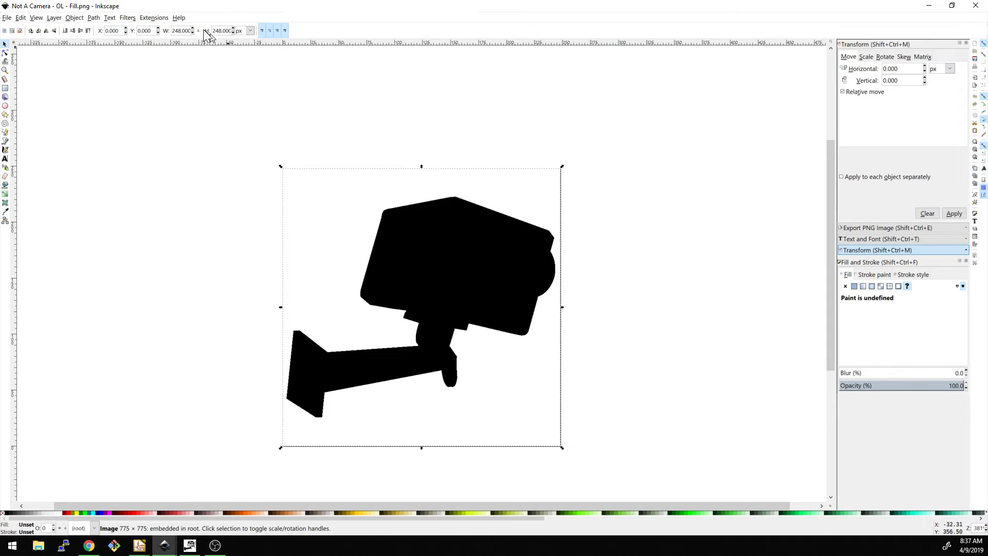
click(128, 18)
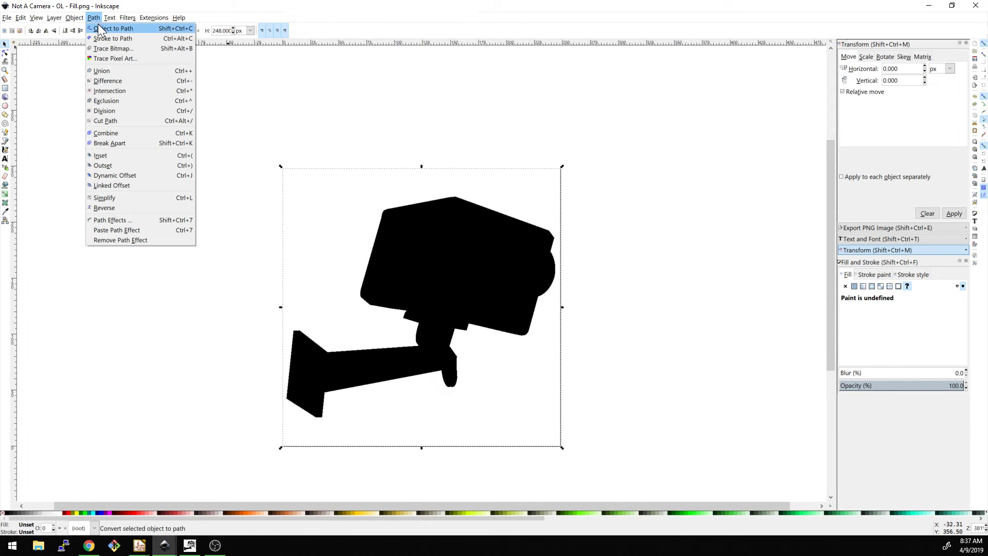
click(112, 53)
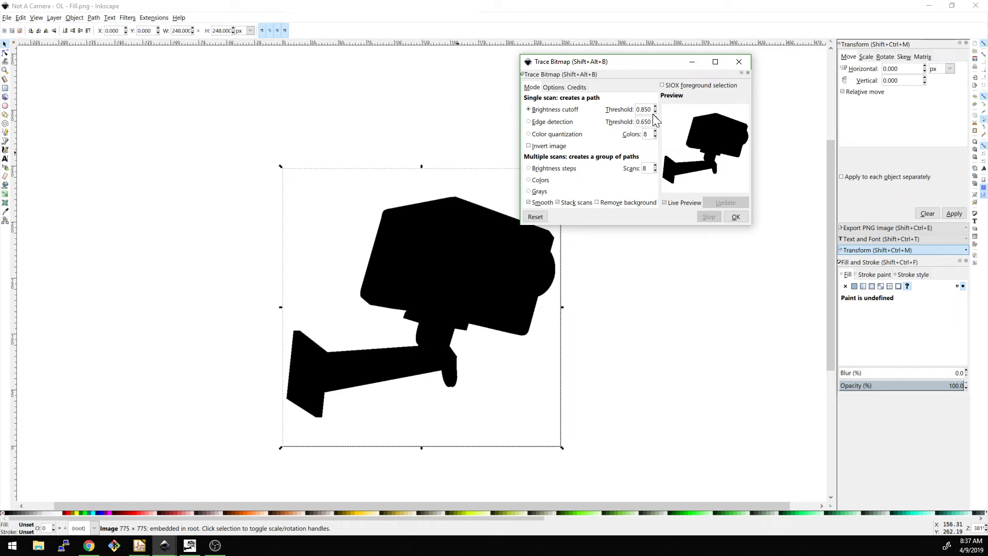
Step: Test a brightness cutoff threshold of 0.270, set it back to 0.850, and trace the silhouette
scroll(656, 114, down, 3)
scroll(655, 114, down, 15)
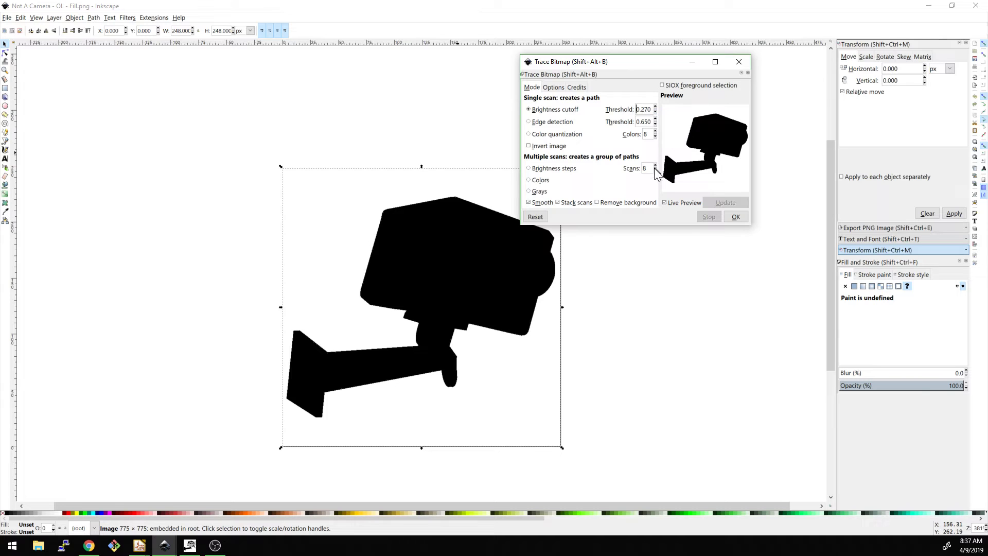
click(673, 205)
click(672, 204)
key(ctrl+a)
key(BackSpace)
text(0.850)
click(735, 216)
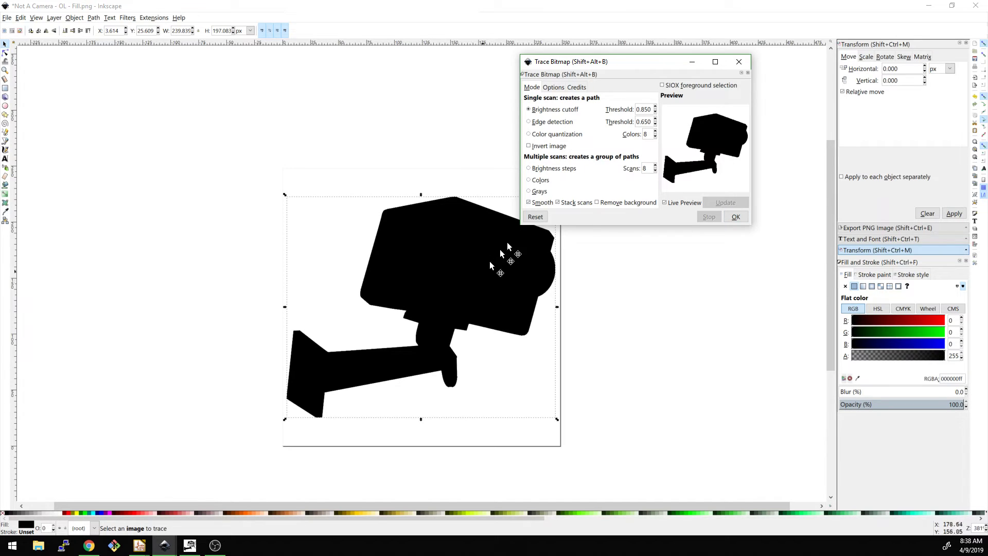
Step: Move the traced silhouette path off the original bitmap, up and to its left, and display its nodes for editing
key(Escape)
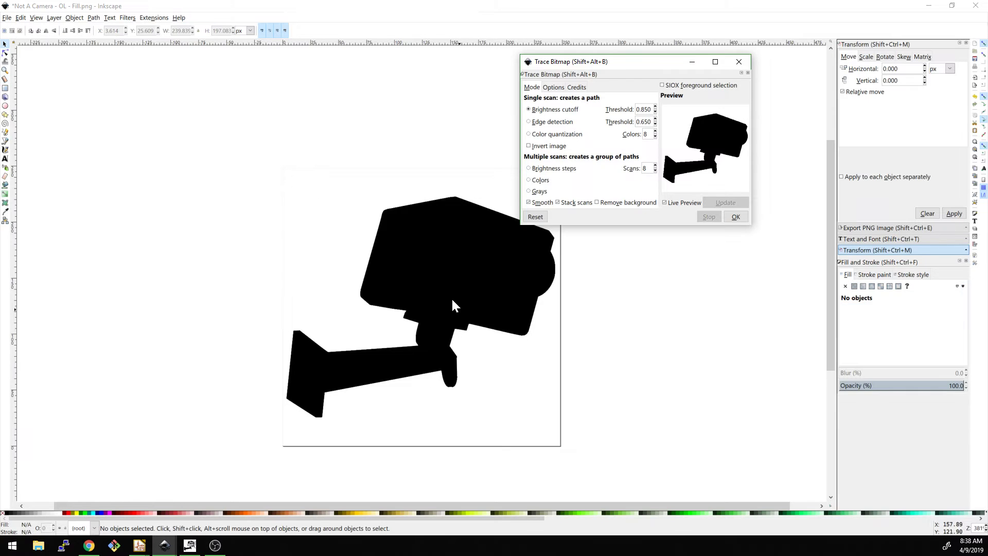
click(517, 264)
mouse_move(518, 263)
mouse_down()
mouse_move(389, 351)
mouse_move(289, 216)
mouse_move(300, 191)
mouse_up()
key(n)
scroll(264, 258, up, 3)
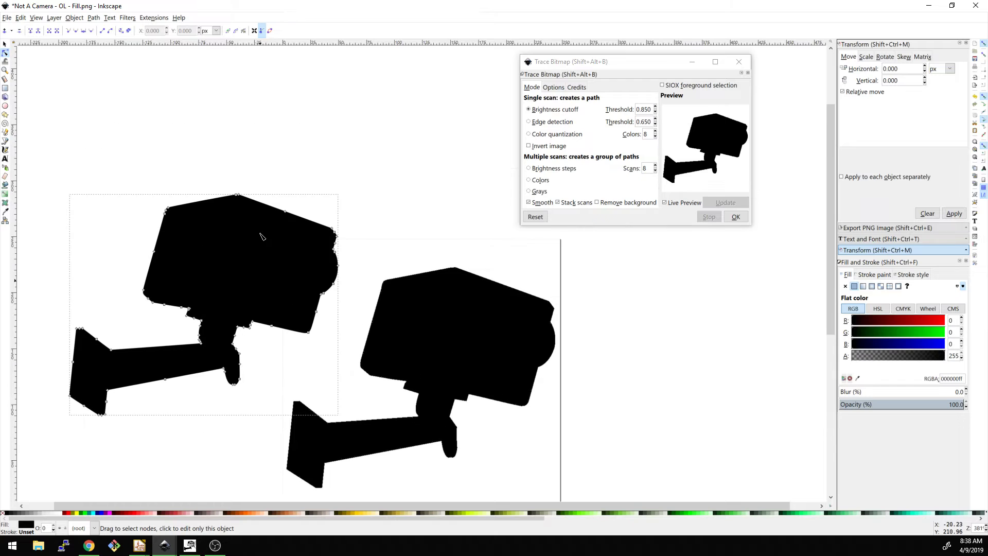
Step: Examine the nodes and edges of the traced silhouette path against the original bitmap
ctrl+scroll(264, 257, up, 2)
ctrl+scroll(263, 257, up, 1)
ctrl+scroll(264, 257, down, 1)
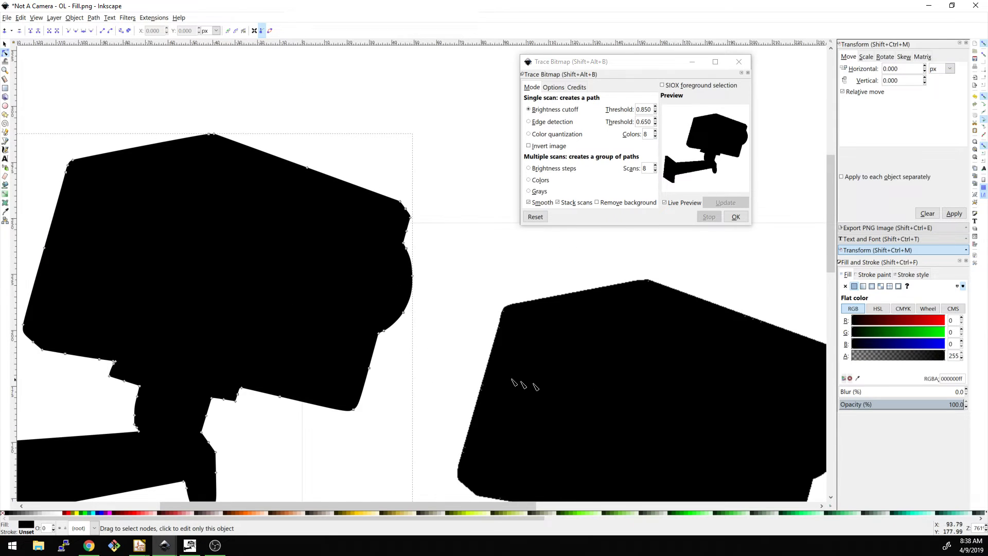
click(565, 390)
click(287, 254)
ctrl+scroll(346, 246, down, 1)
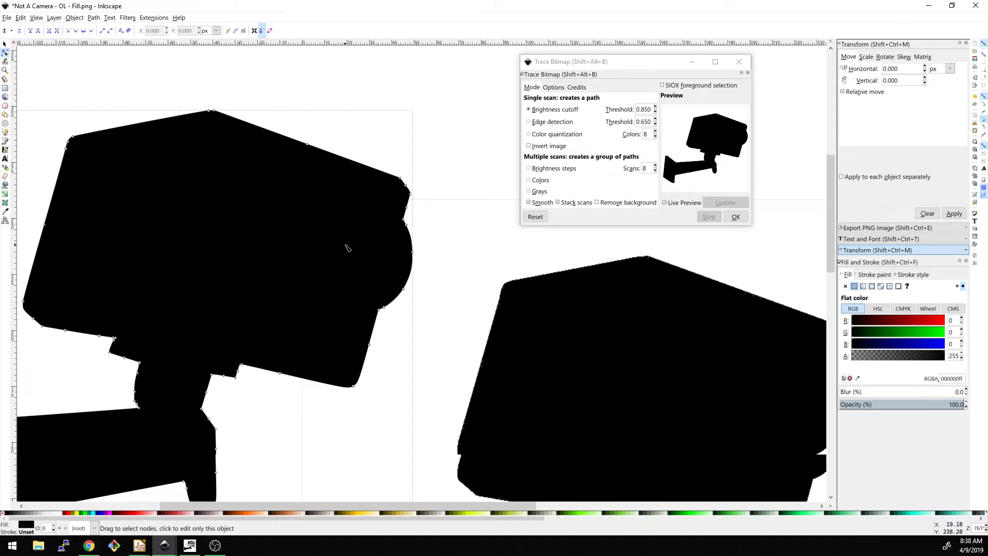
ctrl+scroll(328, 248, down, 1)
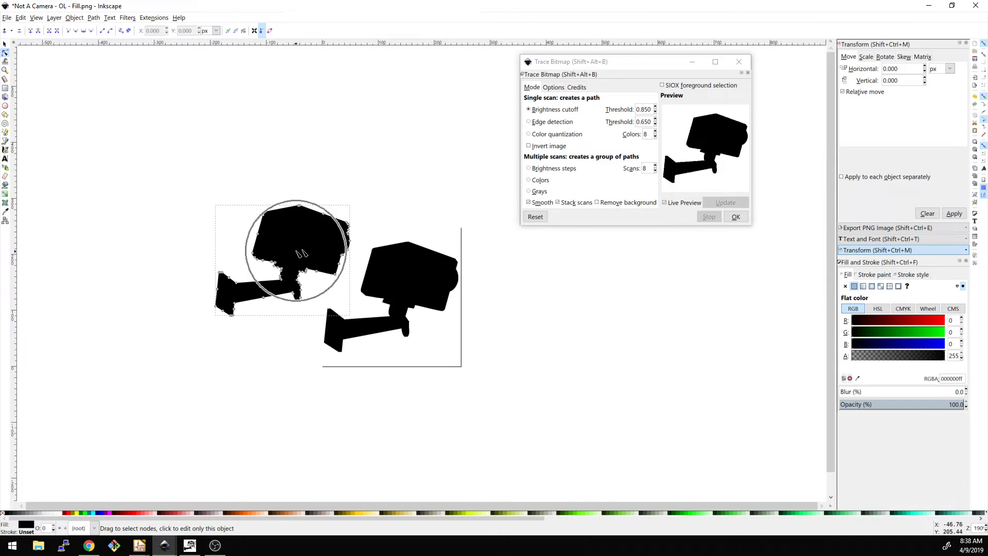
ctrl+scroll(299, 306, up, 1)
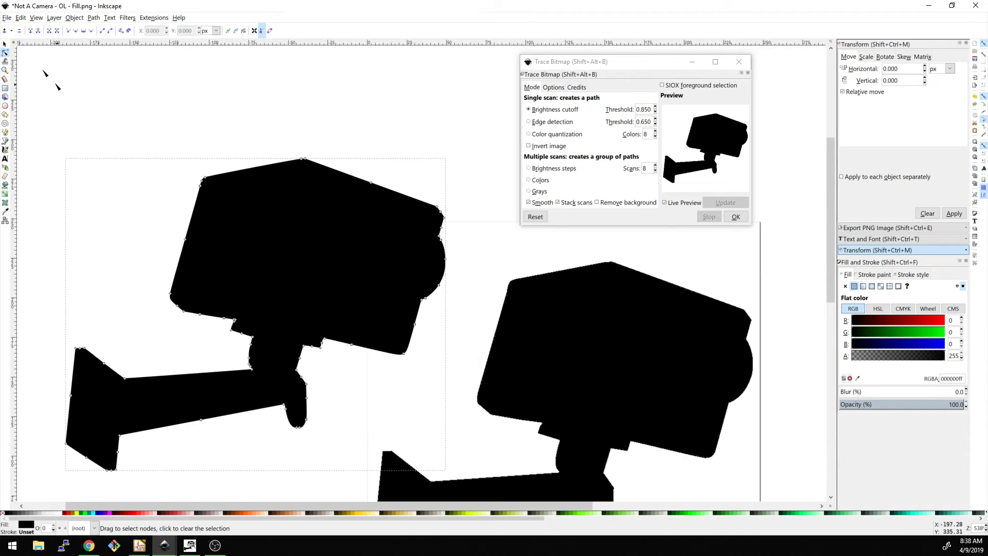
Step: Close the Trace Bitmap dialog
click(6, 18)
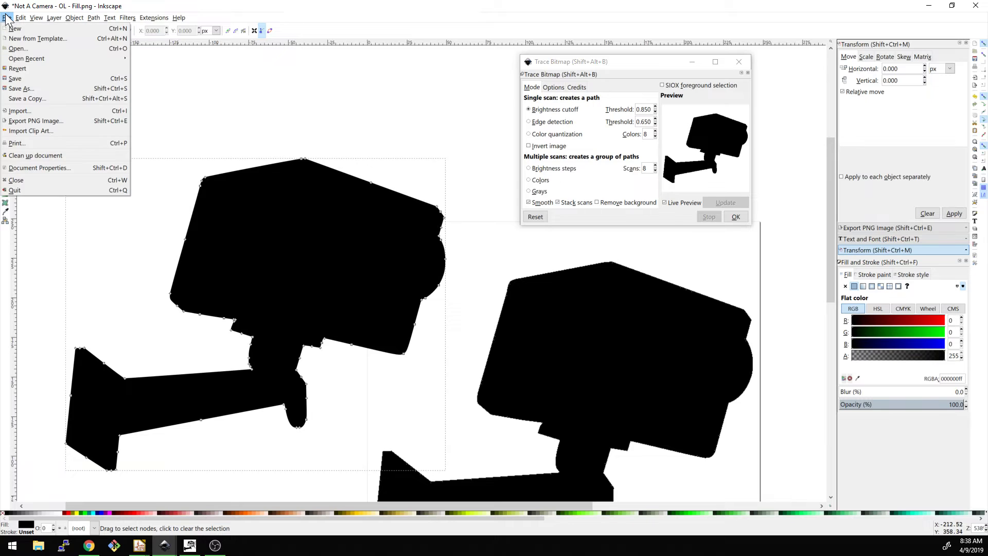
click(20, 48)
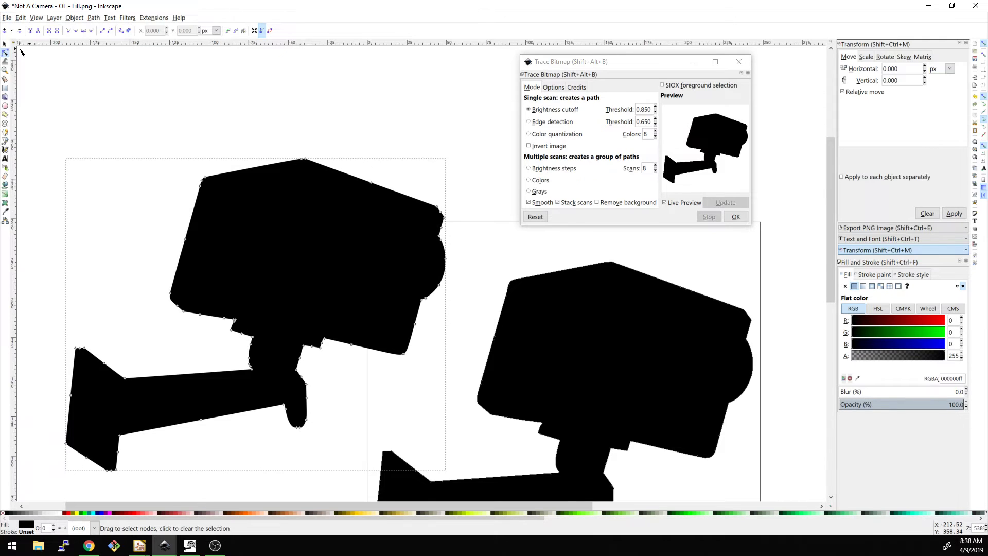
click(733, 215)
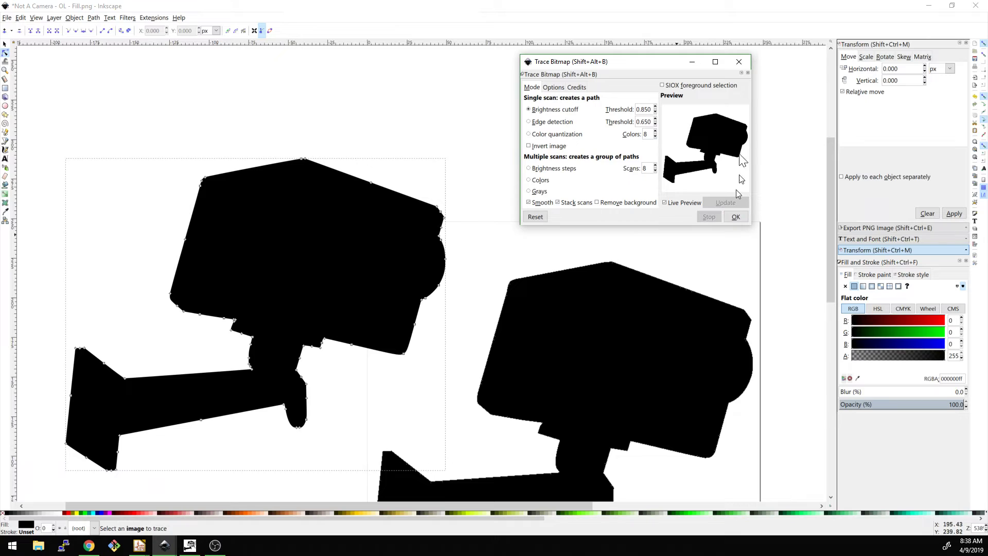
click(739, 61)
Step: Give the traced silhouette path a flat black stroke and no fill, and deselect it
click(640, 359)
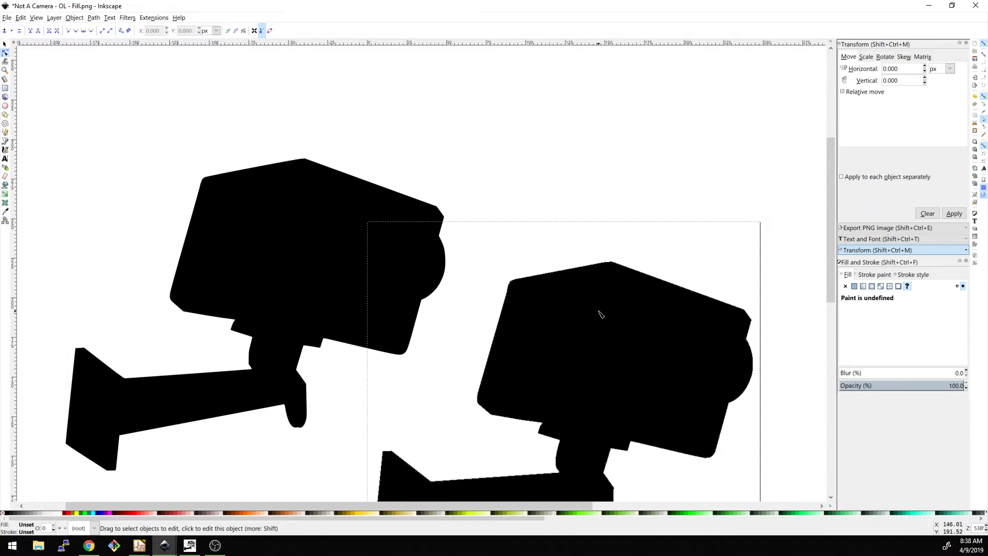
click(349, 241)
mouse_move(298, 226)
mouse_down()
mouse_move(639, 224)
mouse_move(651, 213)
mouse_up()
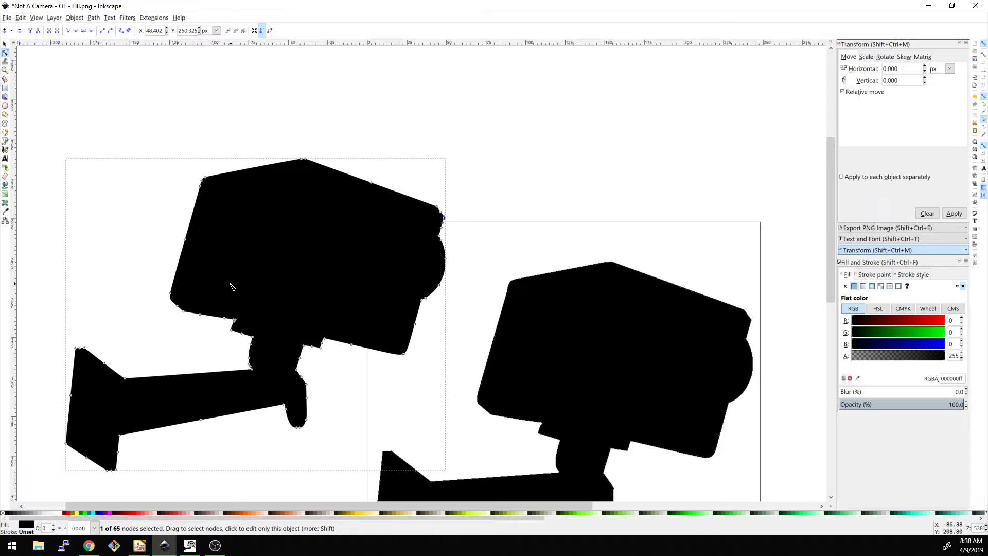
drag(222, 272, 353, 313)
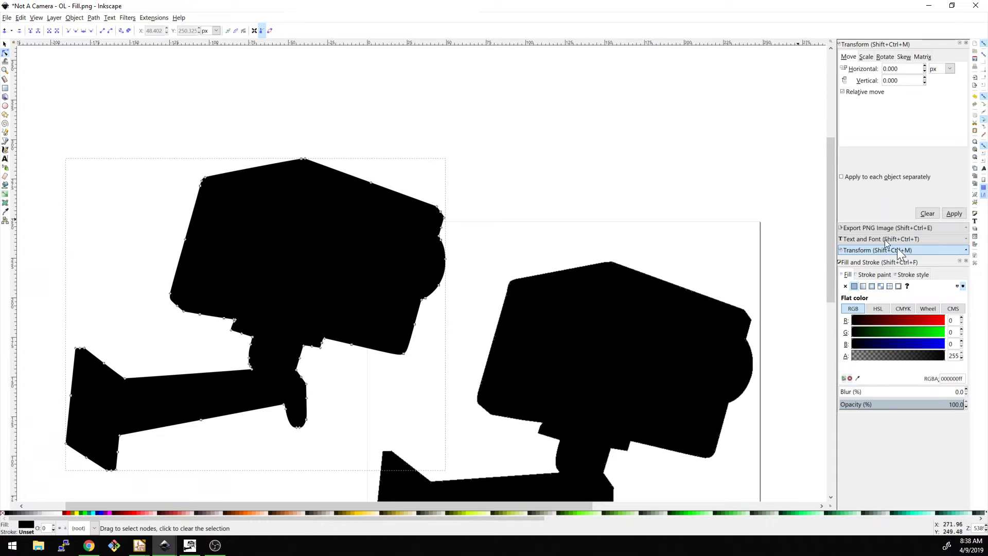
click(870, 275)
click(855, 287)
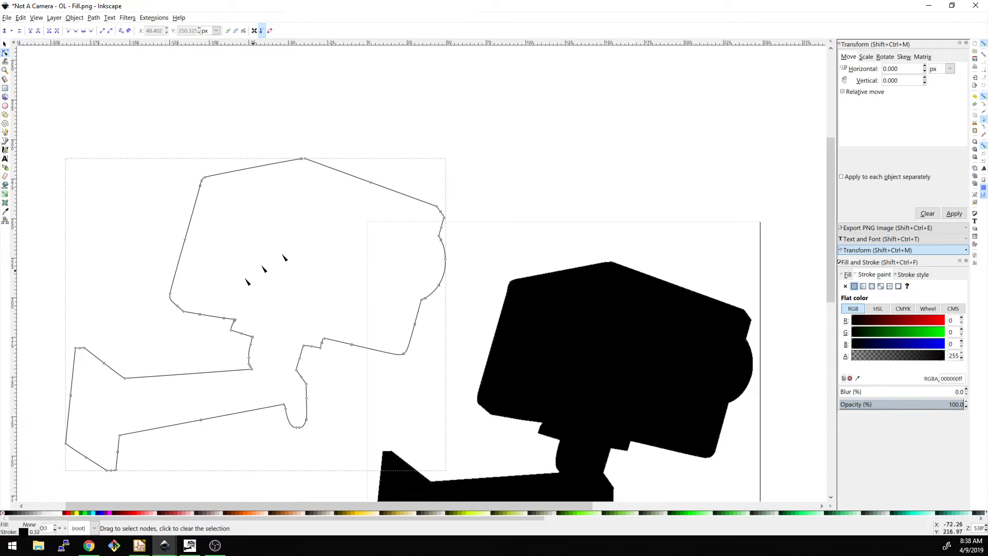
click(546, 203)
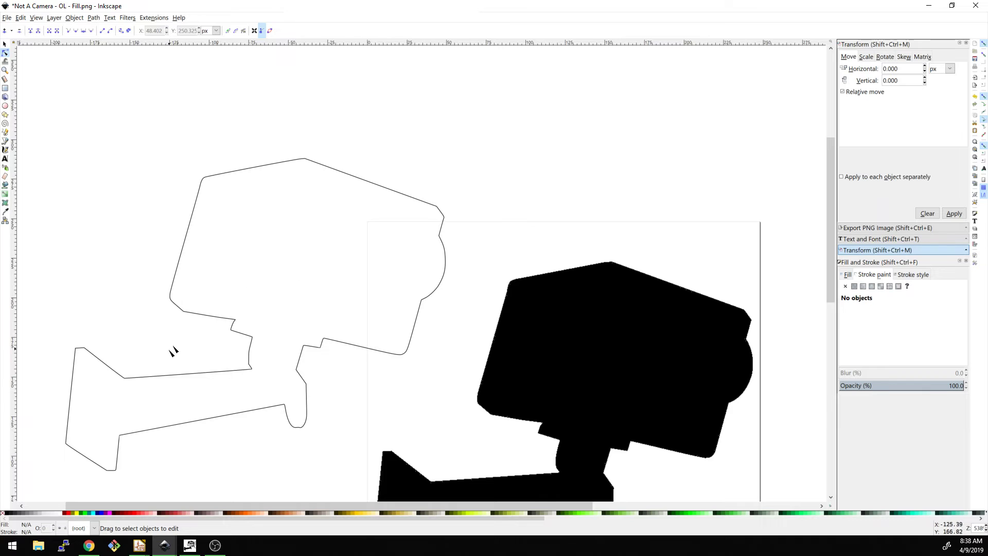
Step: Delete the original black silhouette bitmap and move the traced outline onto the page in its place
middle_drag(170, 353, 406, 311)
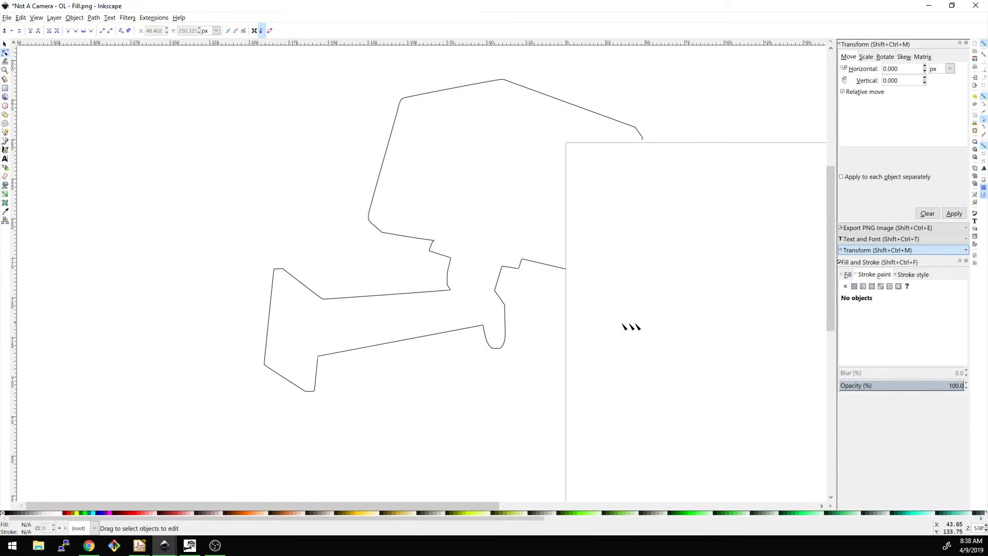
ctrl+scroll(587, 321, down, 2)
click(705, 334)
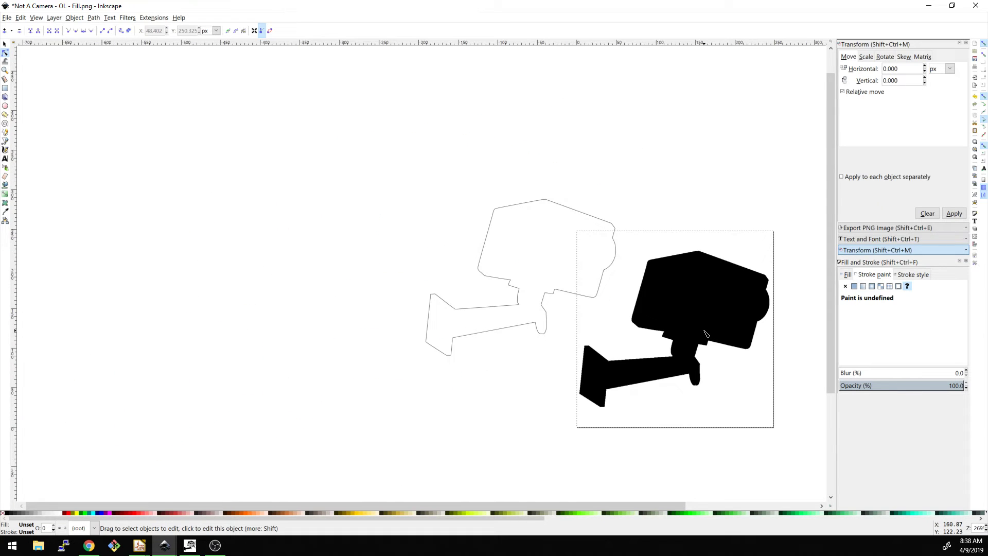
key(Escape)
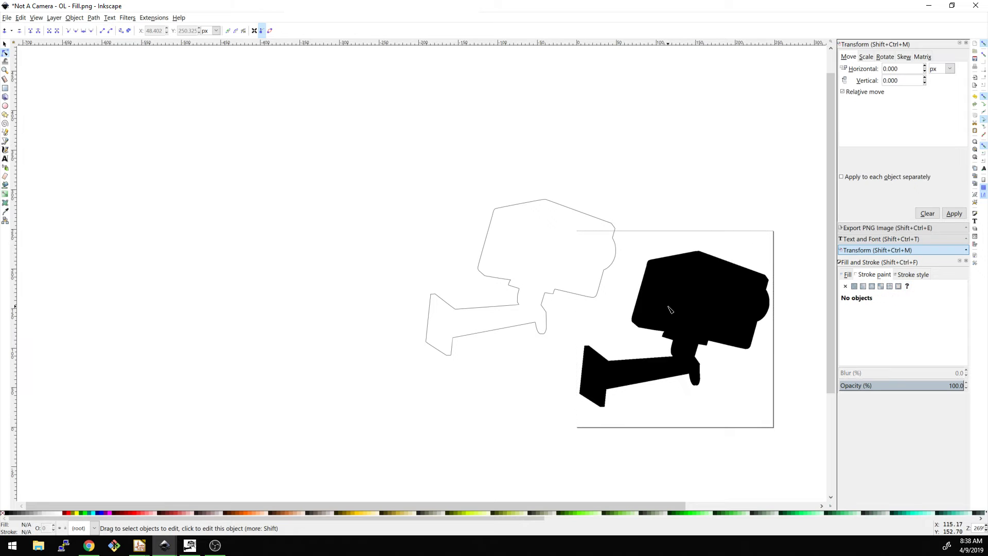
key(s)
click(665, 306)
key(Delete)
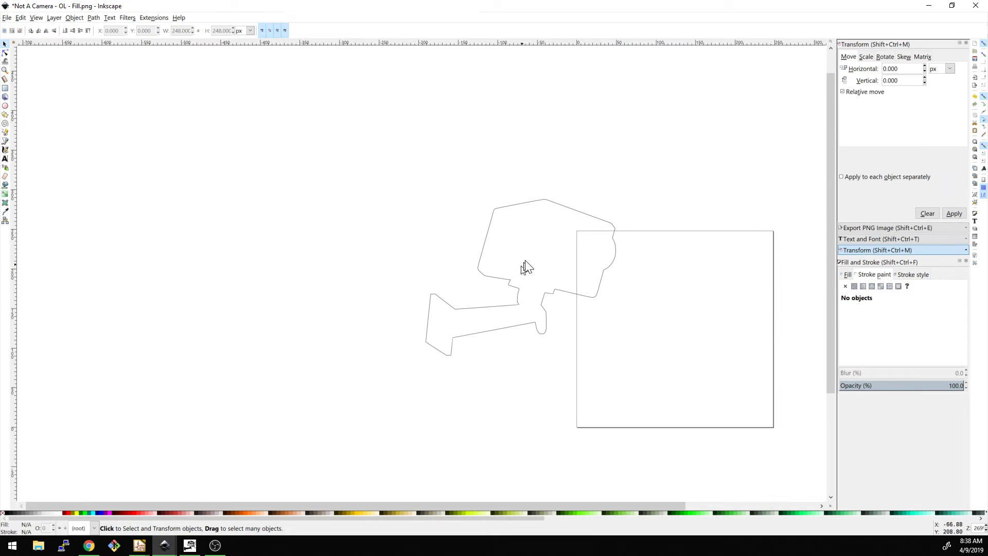
drag(665, 169, 402, 358)
drag(480, 307, 633, 358)
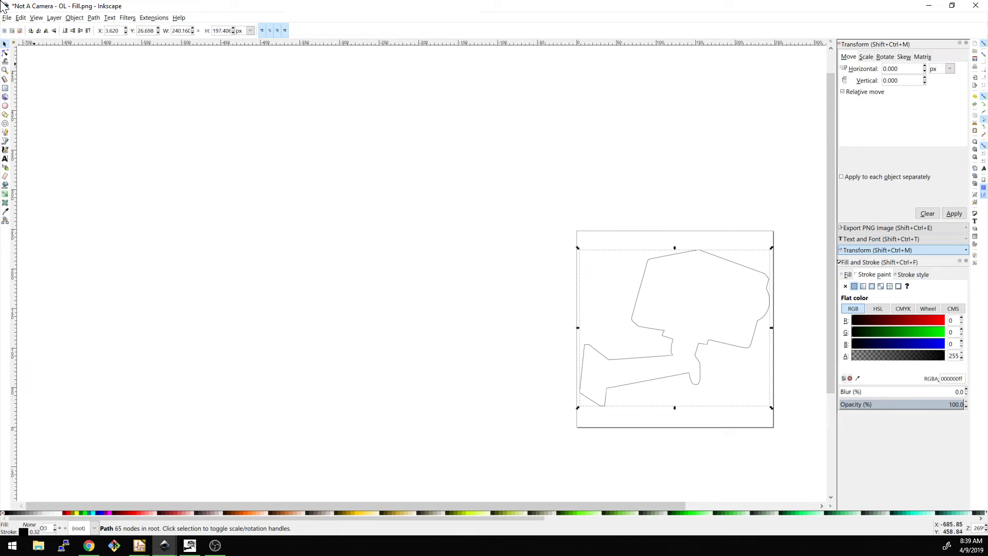
Step: Save the outline to the img folder as Not A Camera - OL - Fill.dxf in AutoCAD DXF R14 format with mm base units
click(7, 17)
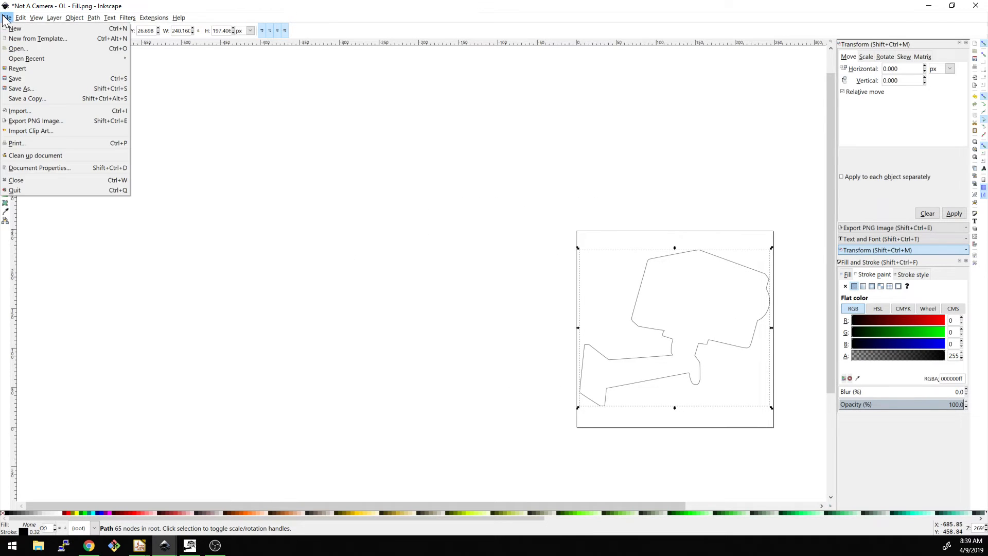
click(23, 98)
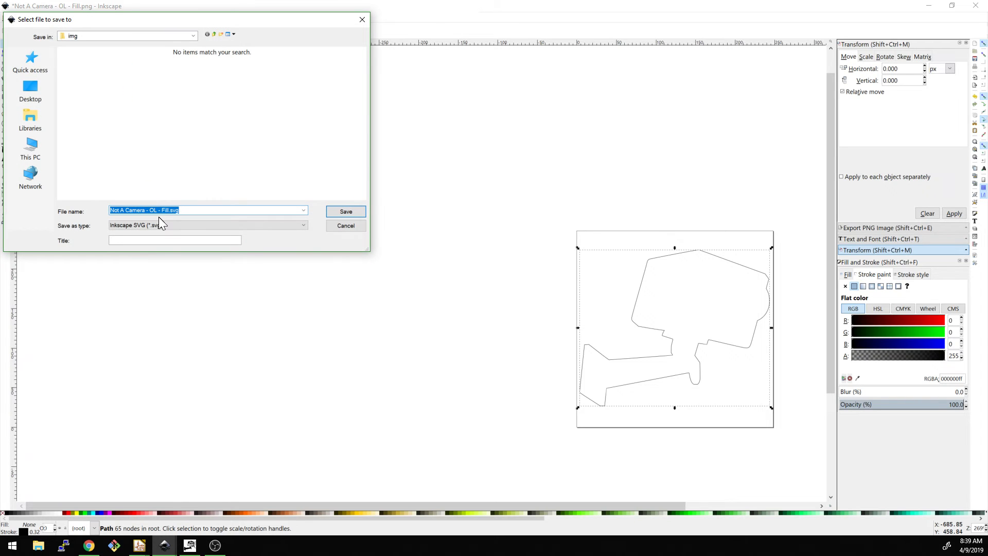
click(164, 221)
key(d)
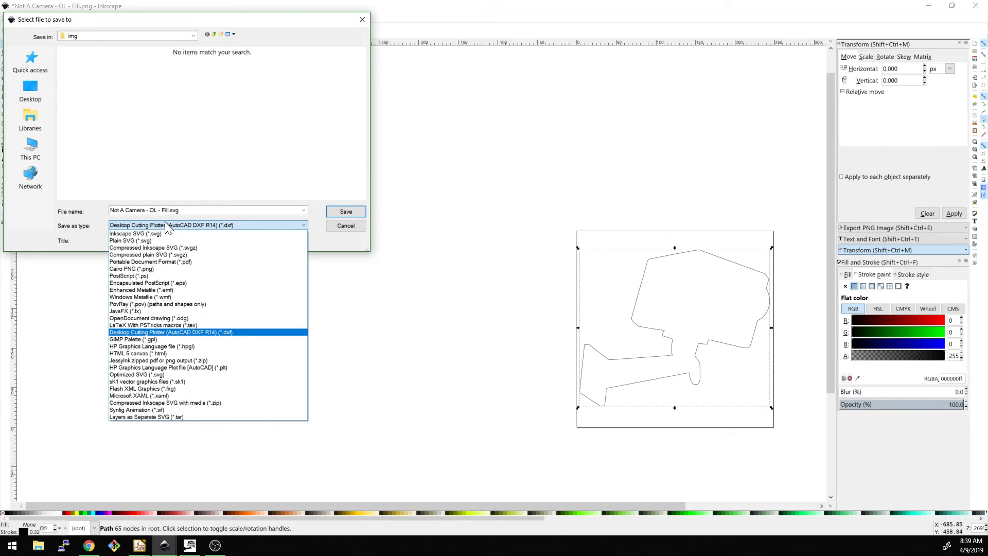
click(164, 332)
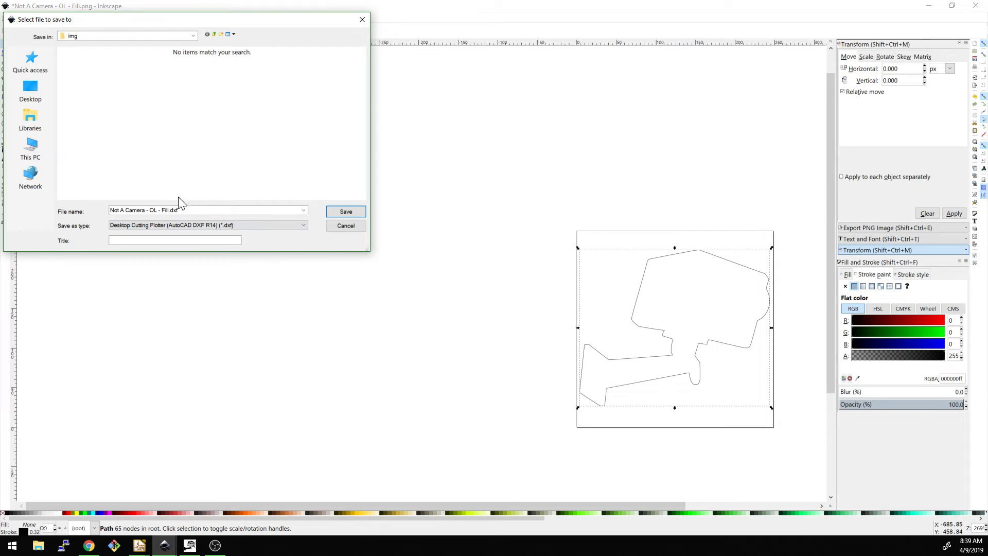
click(170, 211)
click(342, 210)
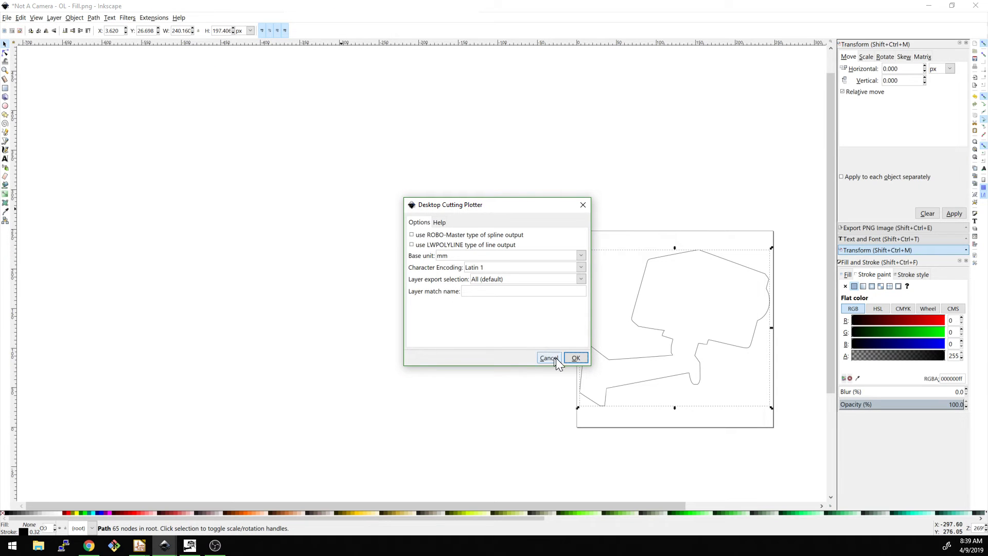
click(575, 358)
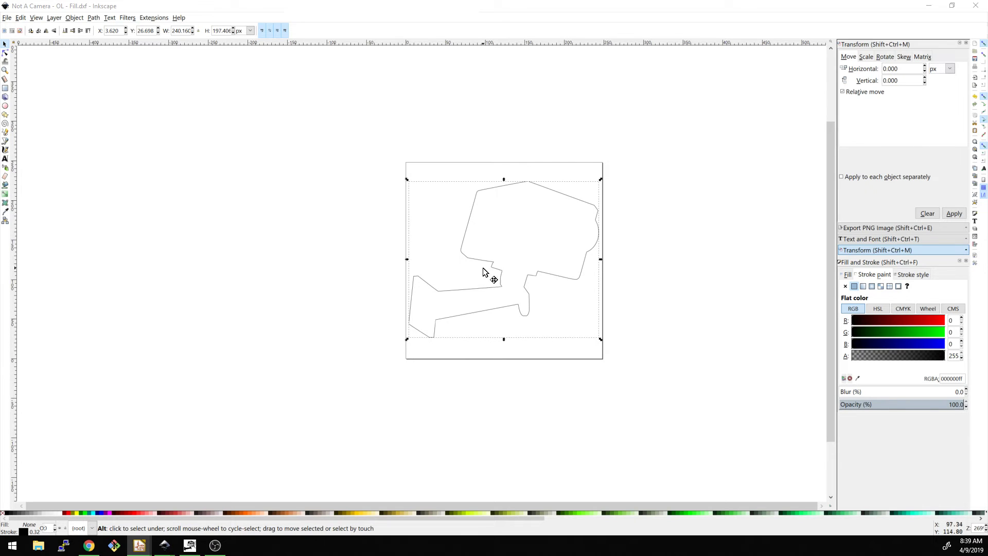
Step: Switch to KiCad's Pcbnew and choose the saved DXF from NotACamera's img folder as the vector graphics file to import
key(alt+Tab)
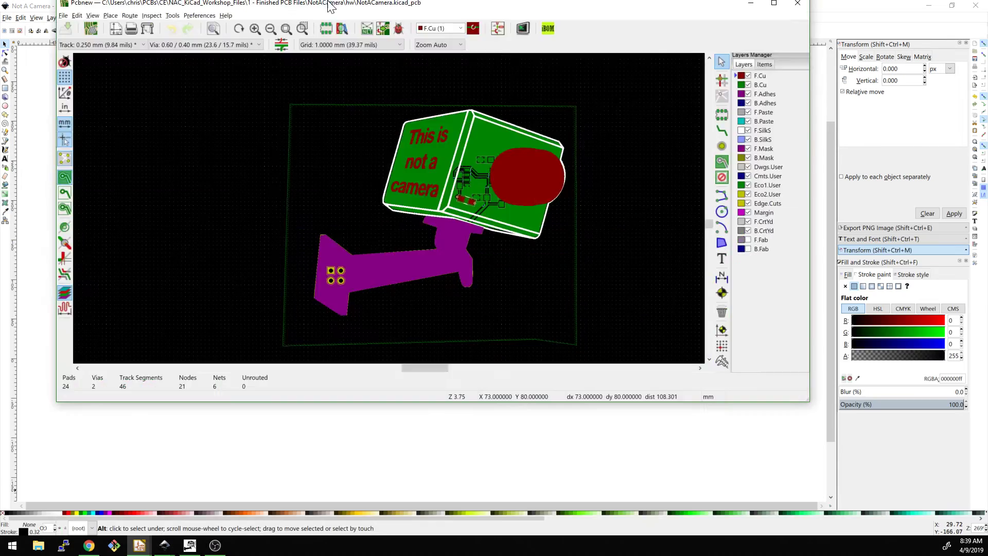
click(6, 17)
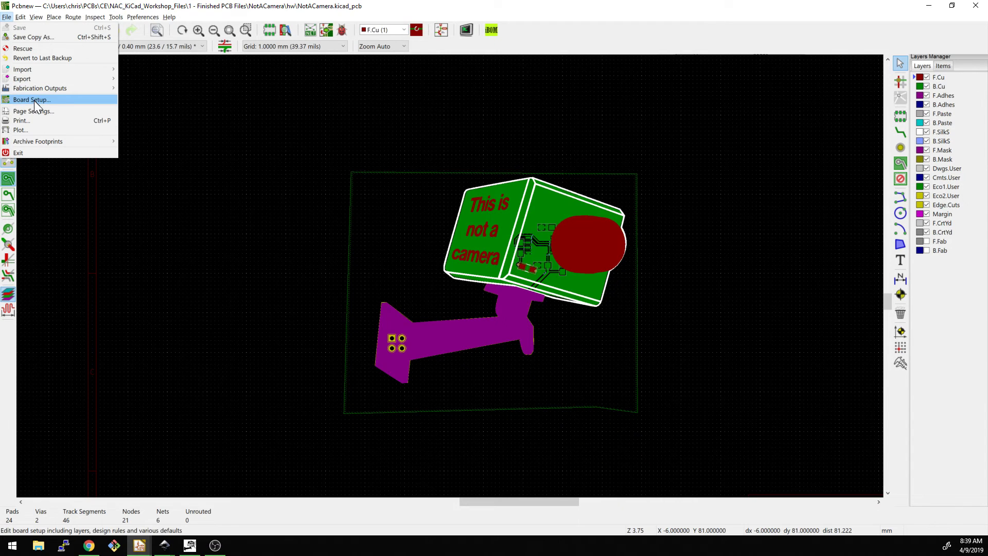
mouse_move(33, 70)
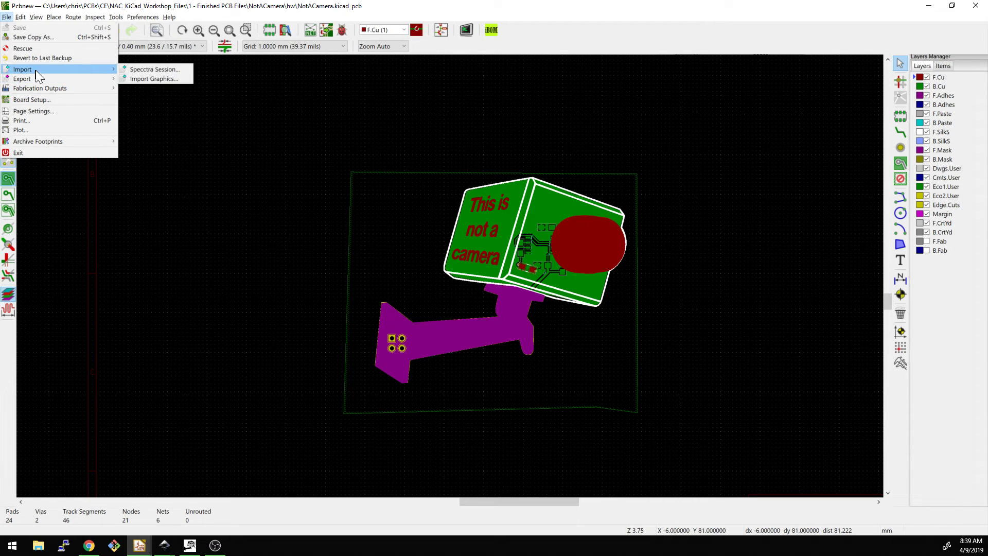
click(153, 80)
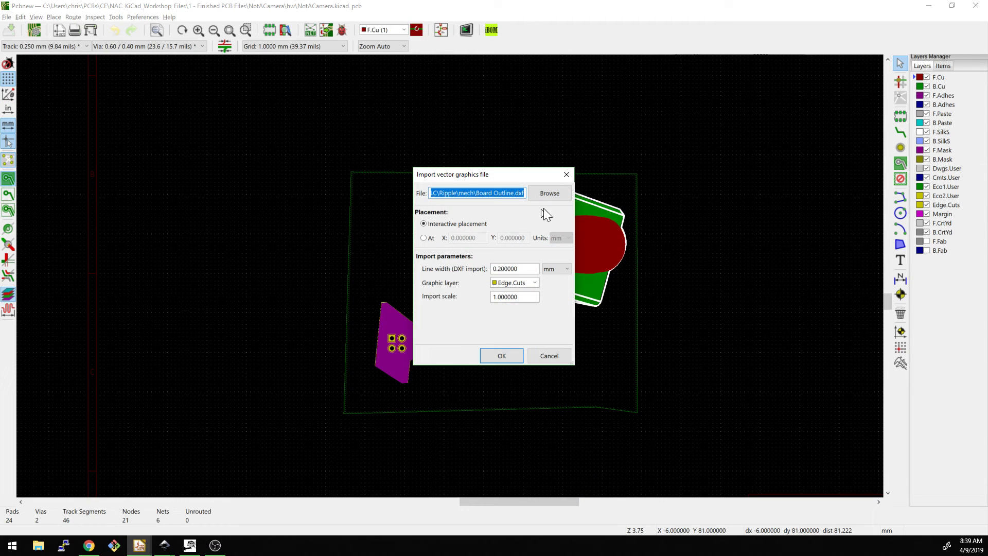
click(544, 196)
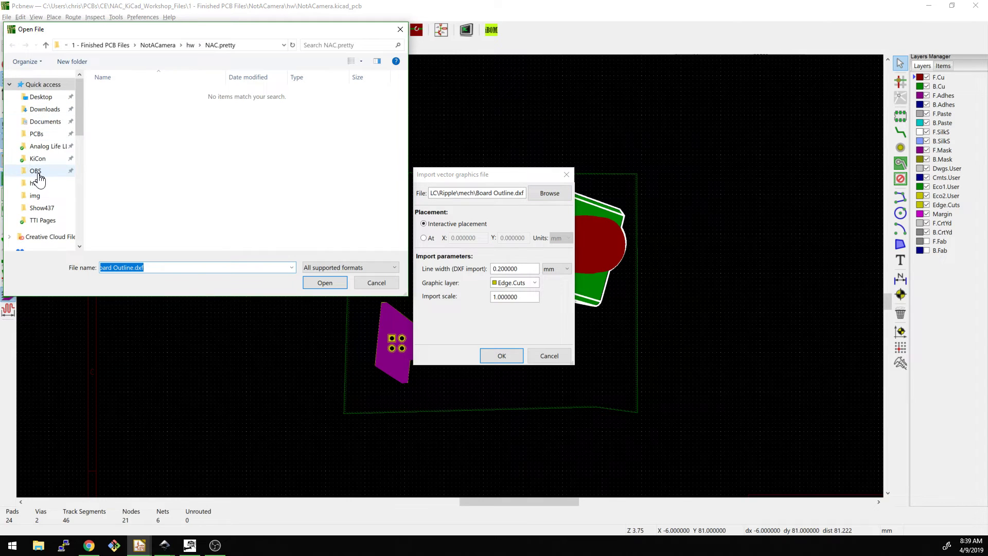
click(36, 134)
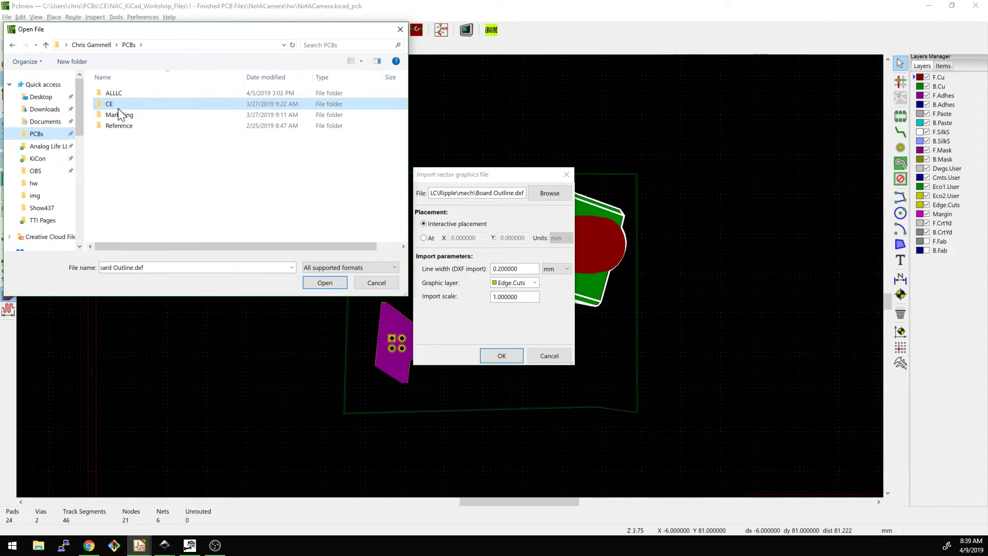
double_click(118, 105)
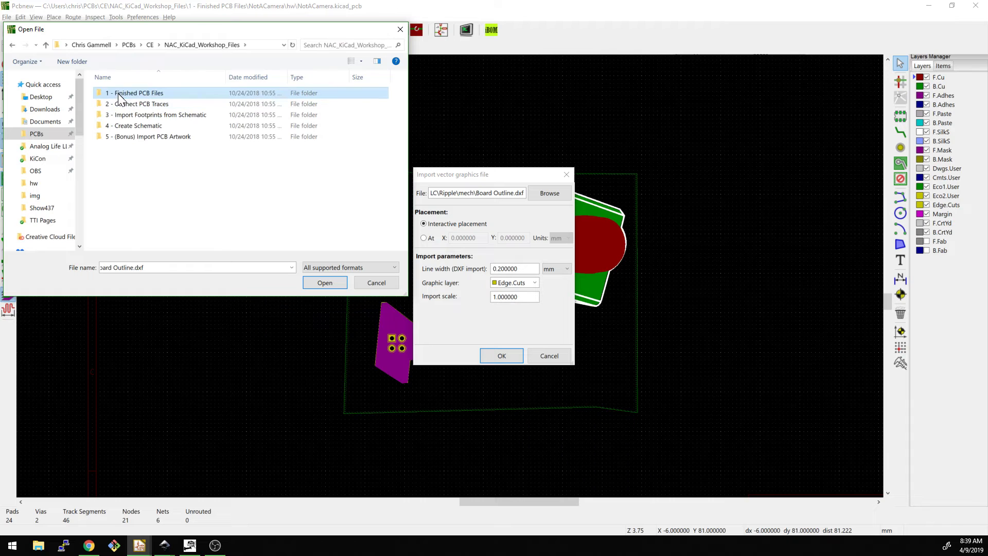
double_click(118, 93)
double_click(118, 94)
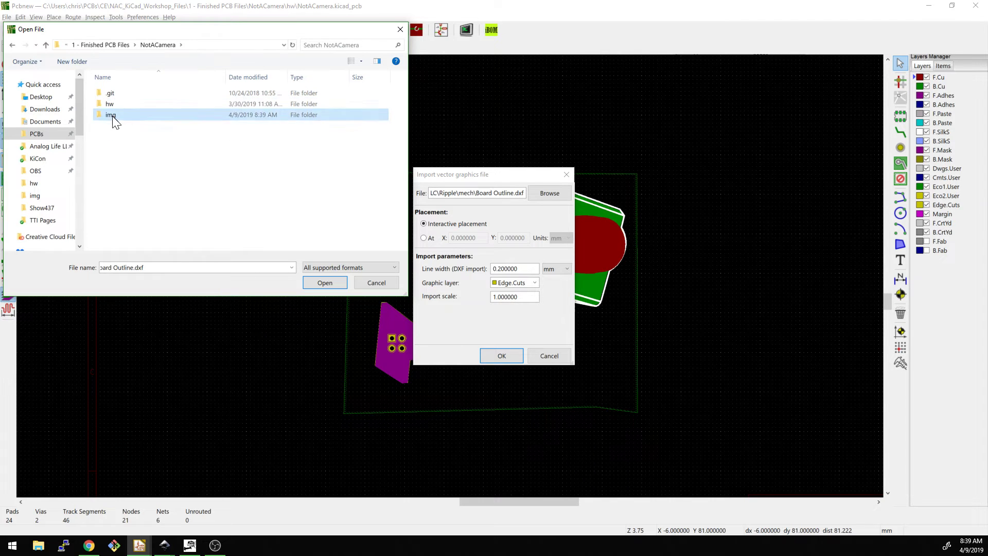
double_click(112, 116)
double_click(116, 108)
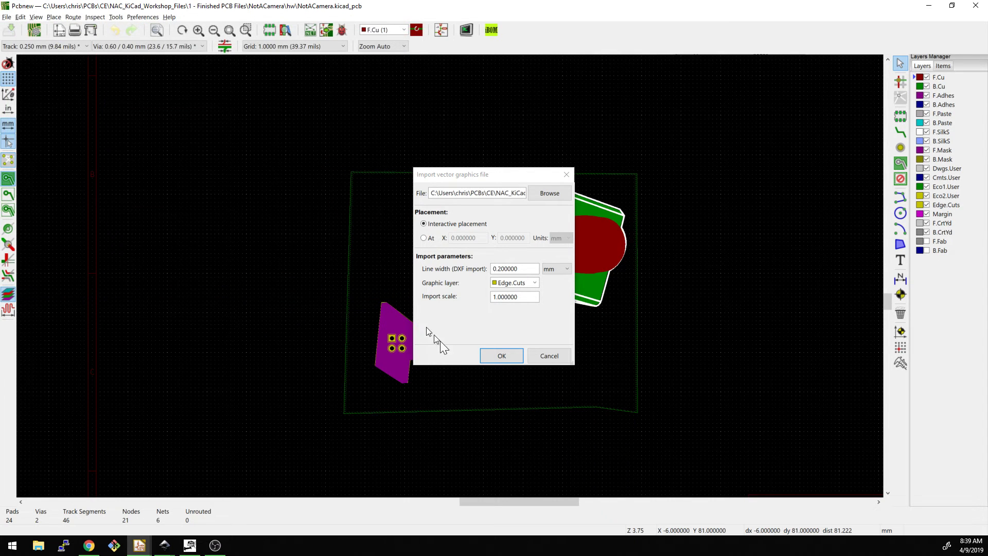
Step: Import the outline on Edge.Cuts with 0.2 mm lines at scale 1 and place it beside the existing board artwork
click(498, 355)
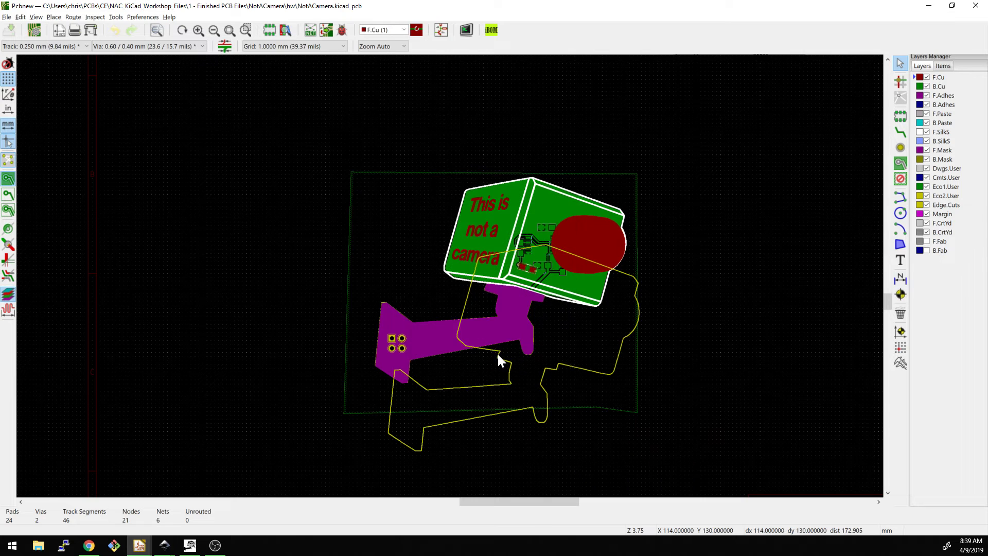
click(489, 285)
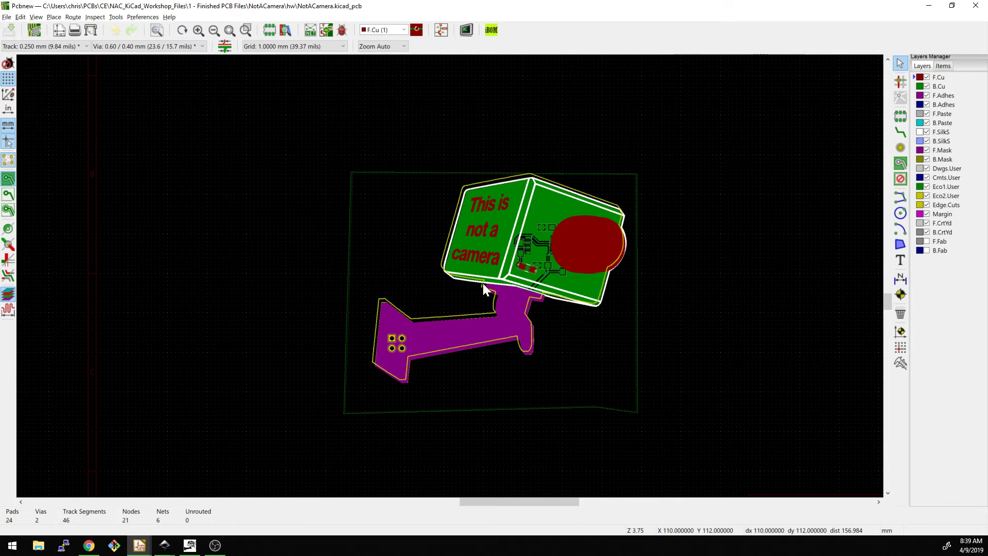
scroll(489, 289, up, 4)
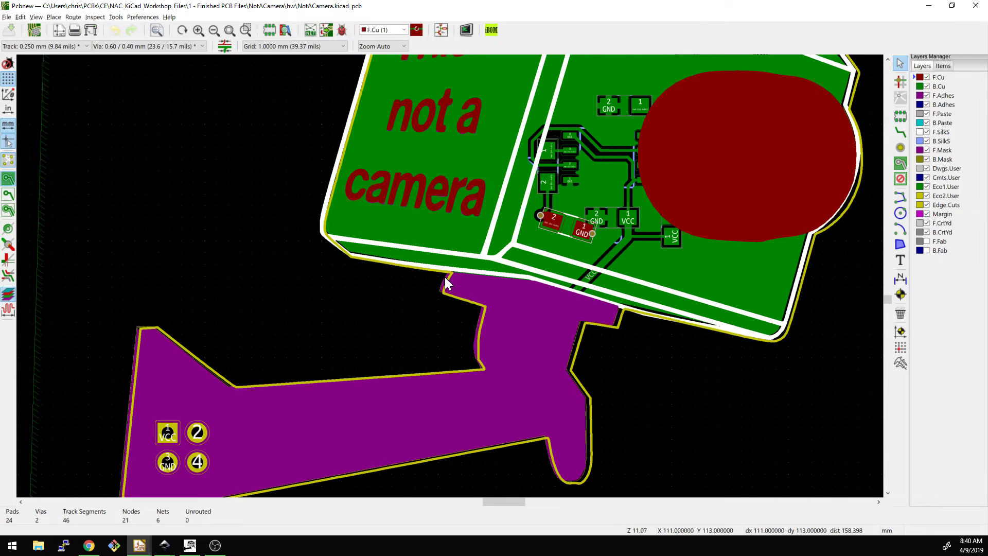
scroll(445, 279, down, 3)
scroll(450, 276, down, 4)
drag(450, 276, 513, 283)
scroll(449, 274, up, 4)
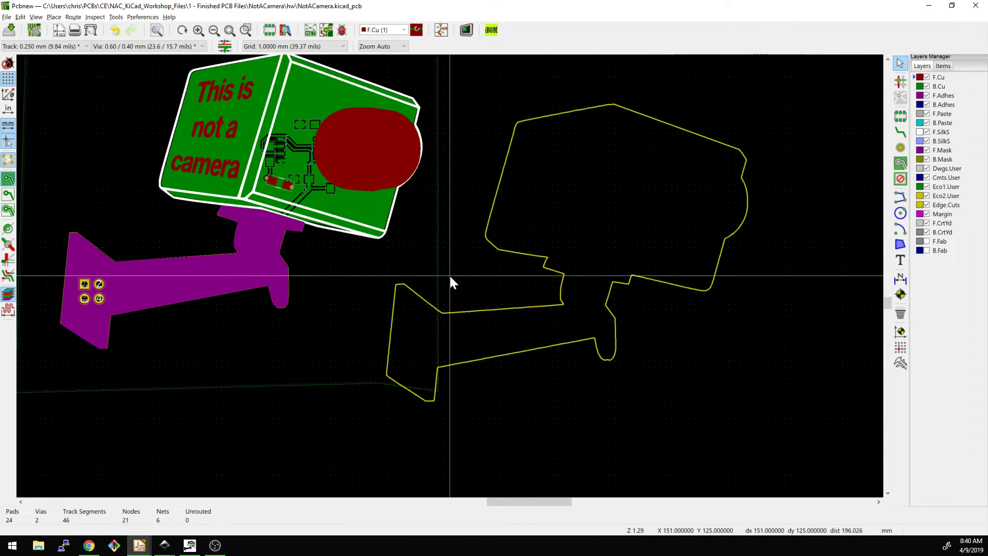
Step: Set the board editor's grid to 0.2500 mm
right_click(371, 250)
key(Escape)
key(Escape)
right_click(433, 202)
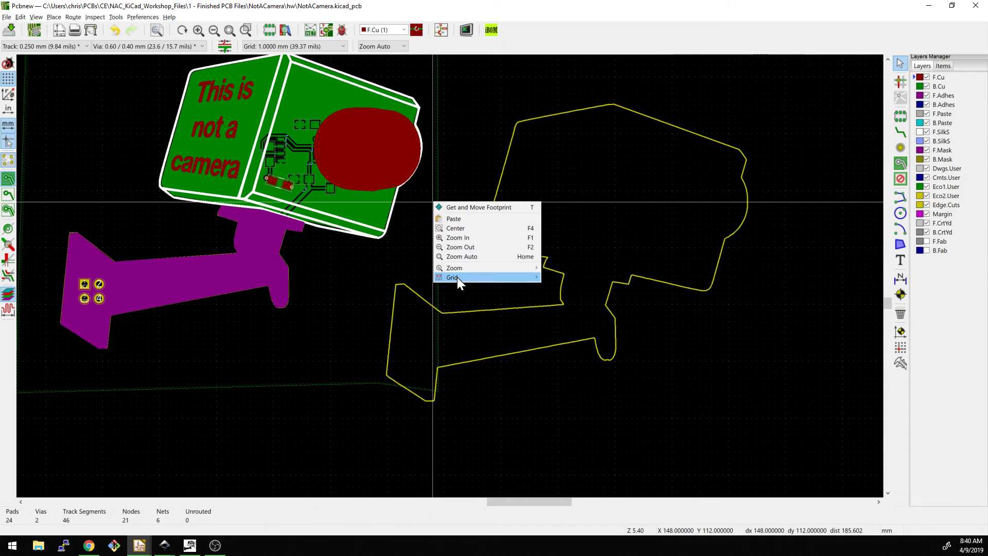
mouse_move(457, 277)
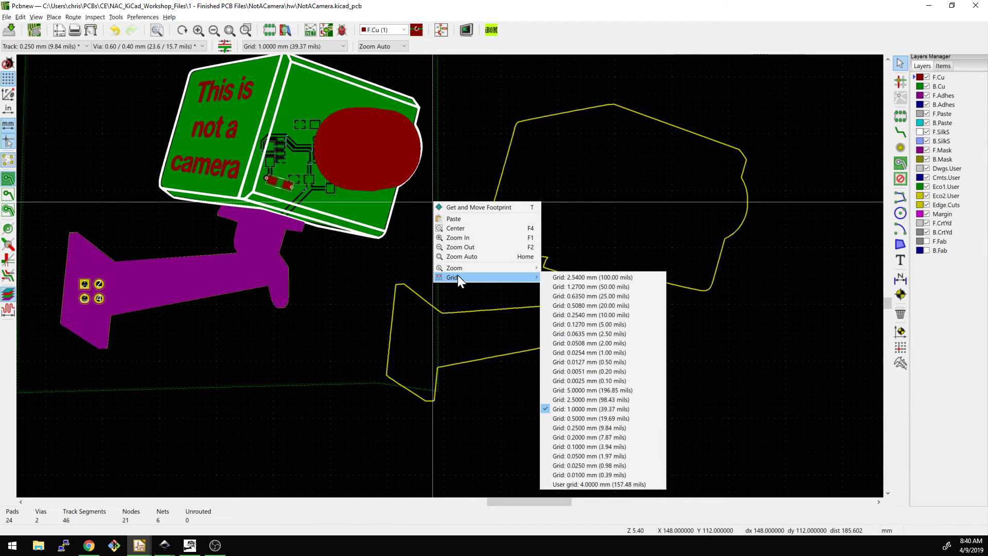
click(575, 428)
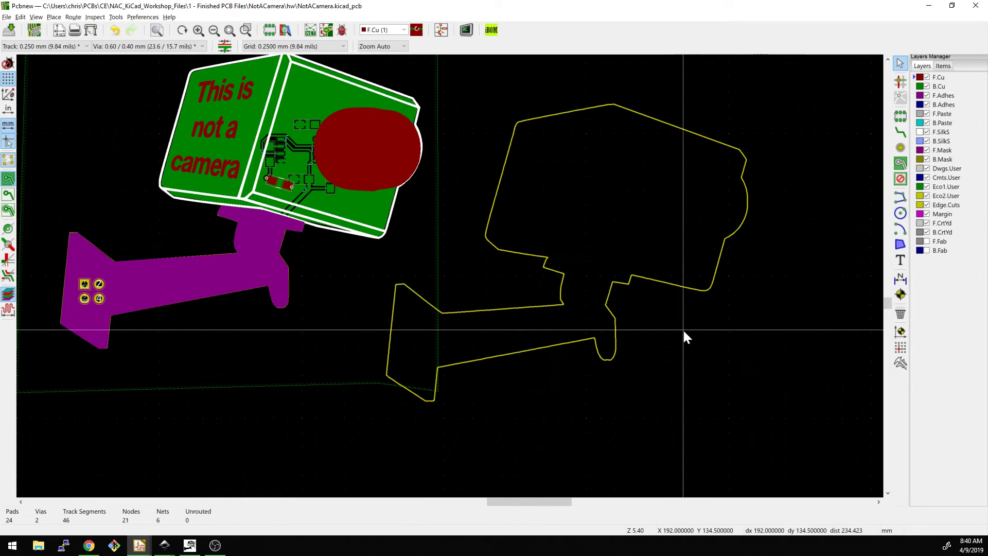
Step: Try to select the whole placed outline and move it onto the camera artwork
drag(704, 377, 390, 74)
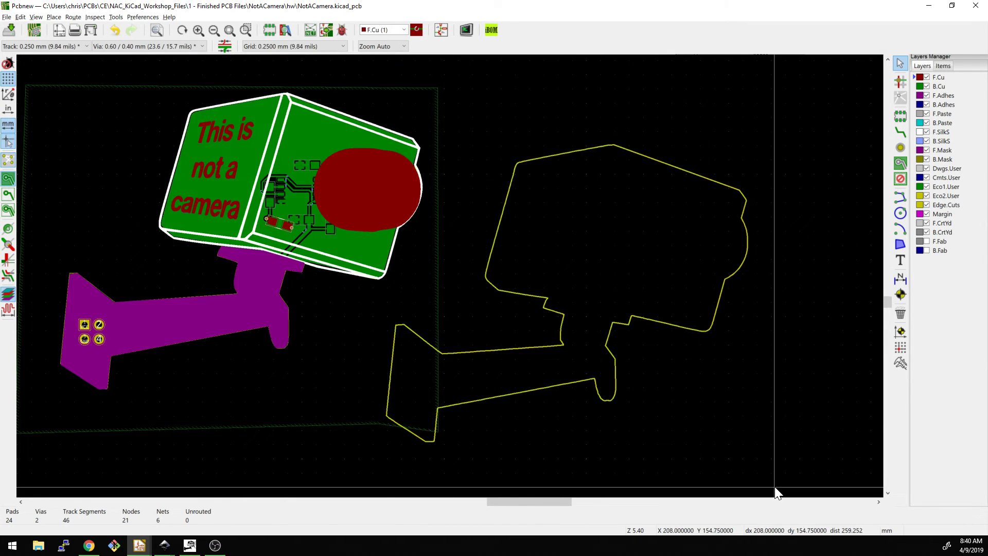
mouse_move(772, 468)
mouse_down()
mouse_move(466, 177)
mouse_move(475, 154)
mouse_up()
drag(520, 218, 185, 169)
key(Escape)
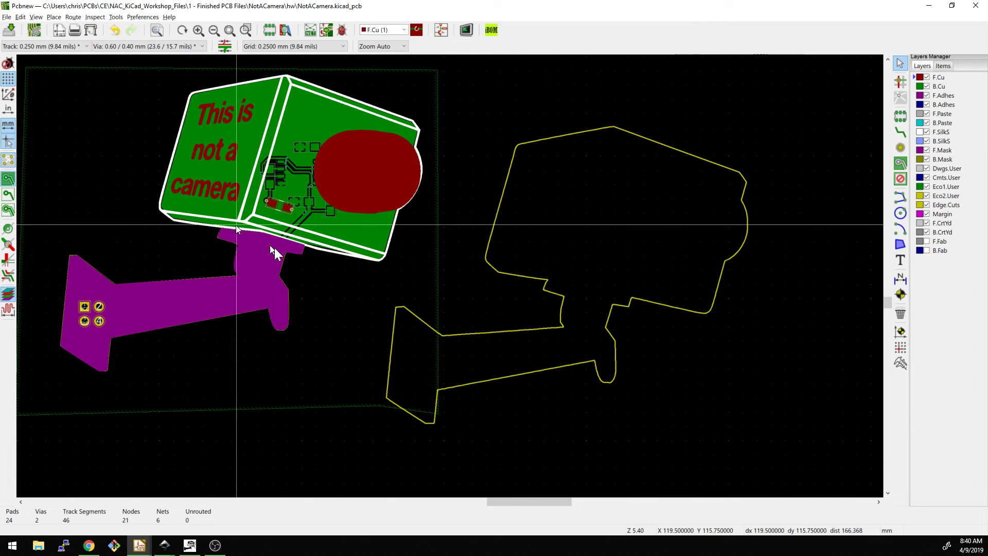
Step: Undo the placement of the imported outline
key(ctrl+z)
scroll(450, 276, down, 5)
scroll(450, 276, up, 5)
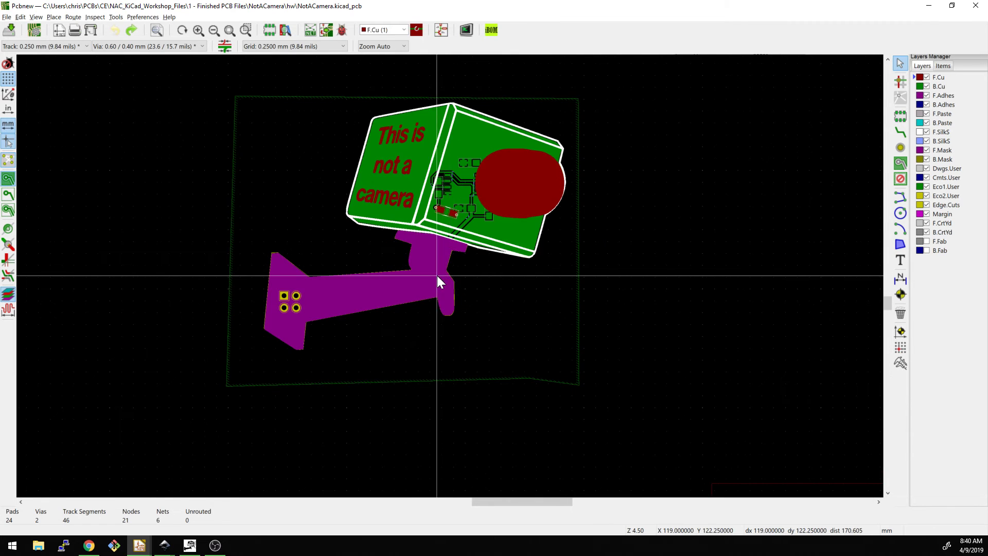
Step: Import the same DXF outline again on Edge.Cuts and place it directly over the camera artwork
middle_drag(445, 275, 511, 267)
click(6, 17)
mouse_move(31, 69)
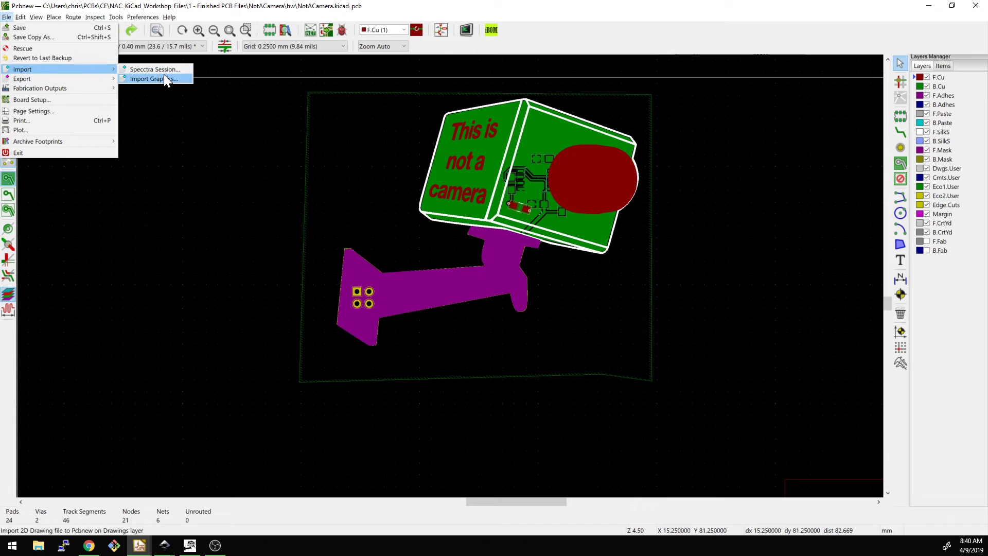
click(164, 74)
click(500, 355)
scroll(431, 169, up, 3)
scroll(450, 275, down, 1)
scroll(450, 276, up, 1)
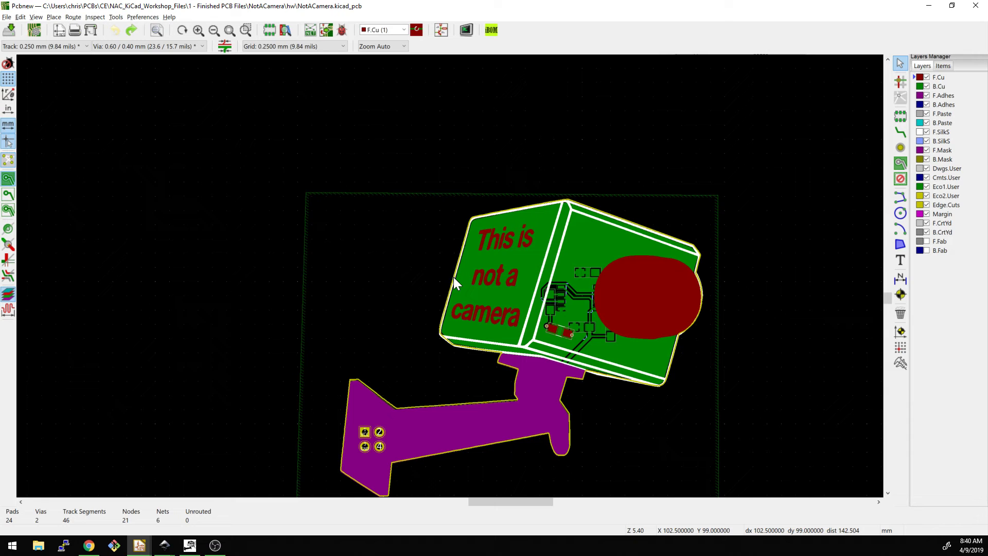
click(453, 277)
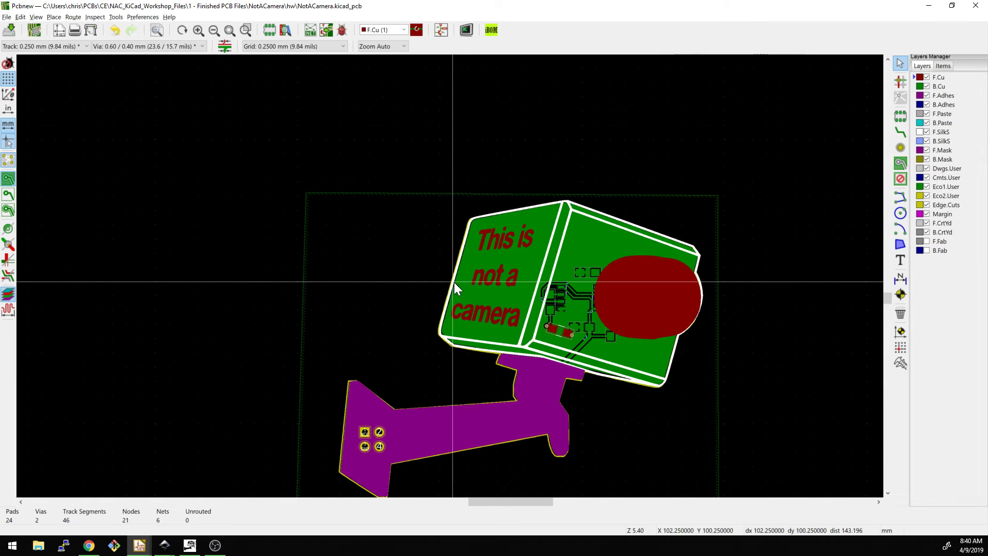
Step: Undo the outline placed over the camera artwork
key(ctrl+c)
click(454, 288)
scroll(448, 285, down, 3)
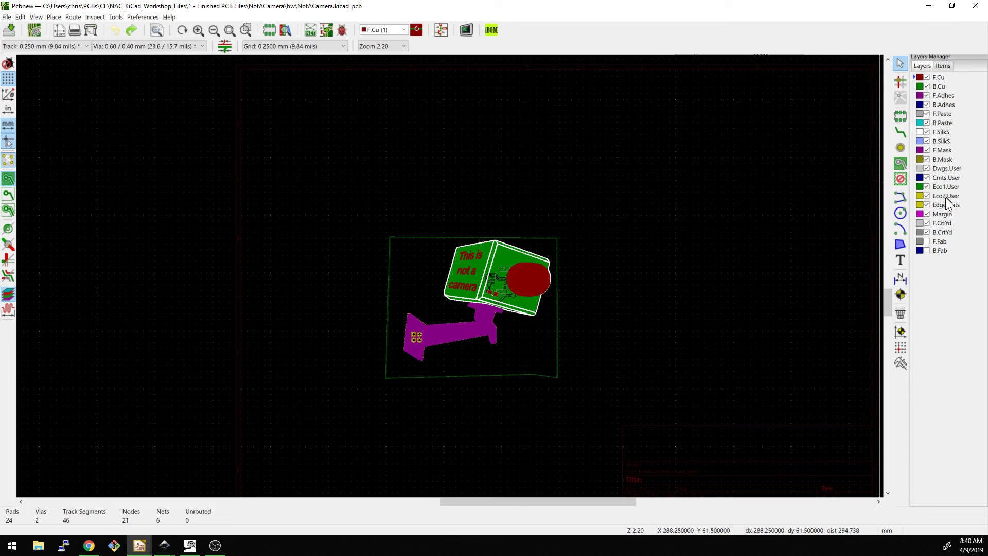
Step: Hide all board layers except Edge.Cuts
right_click(944, 203)
right_click(933, 204)
right_click(932, 205)
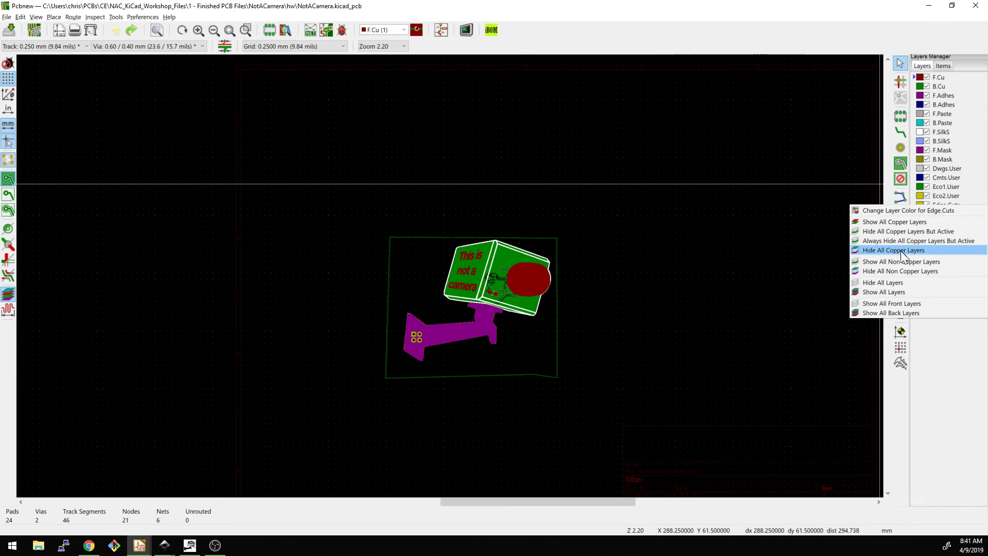
click(896, 282)
click(927, 206)
Step: Select the existing camera outline on Edge.Cuts and delete it
drag(338, 197, 607, 388)
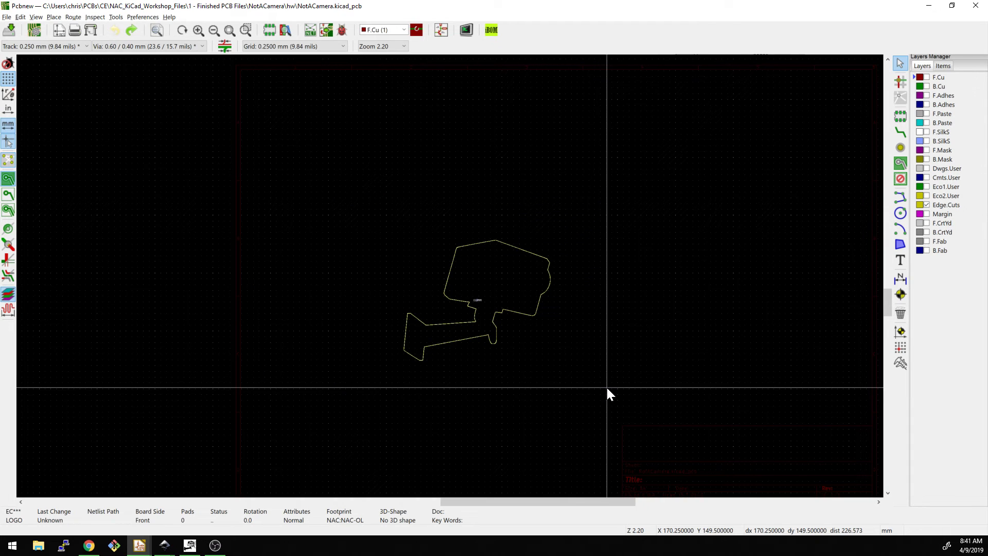
scroll(449, 273, up, 8)
scroll(448, 190, up, 5)
scroll(451, 276, down, 13)
key(Delete)
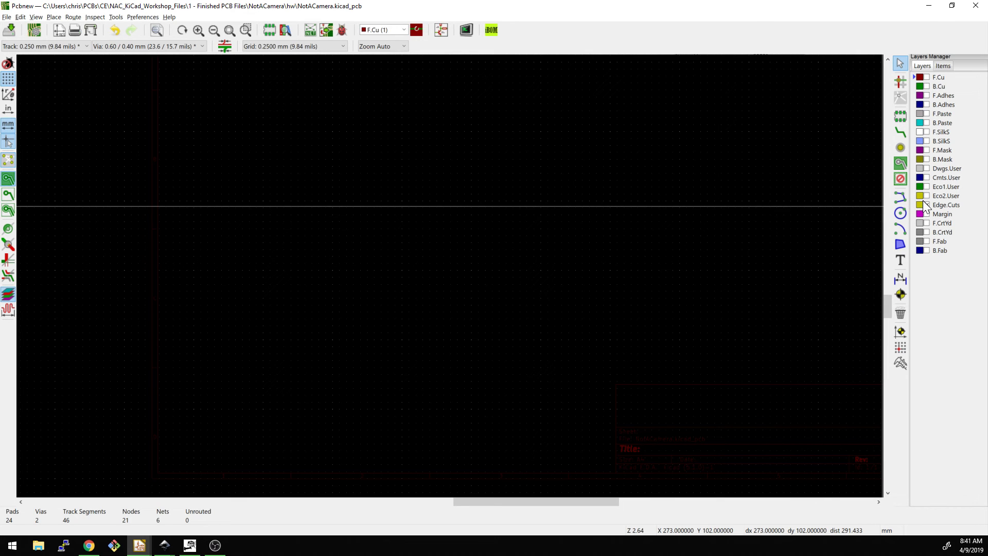
Step: Show all board layers again
right_click(946, 84)
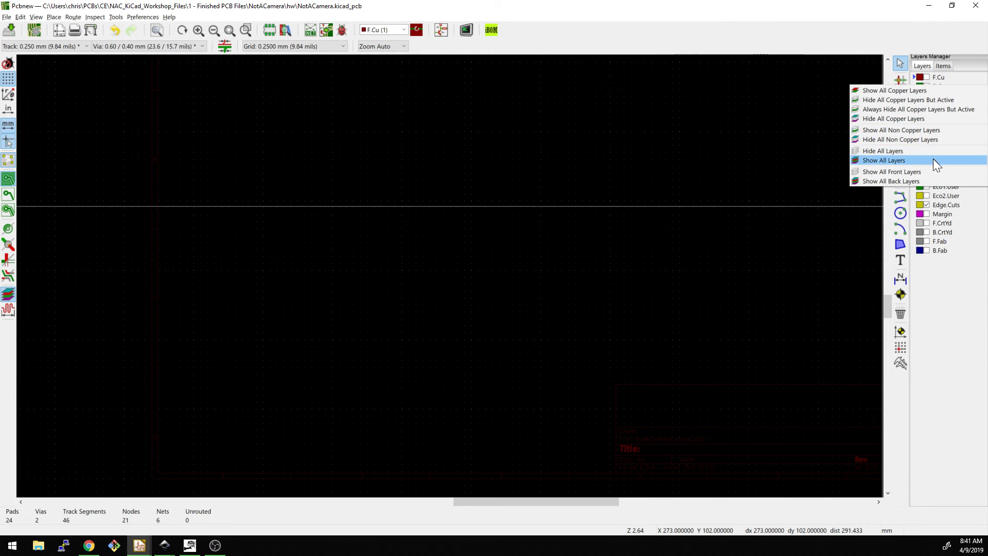
click(933, 158)
scroll(602, 244, up, 5)
scroll(484, 302, down, 4)
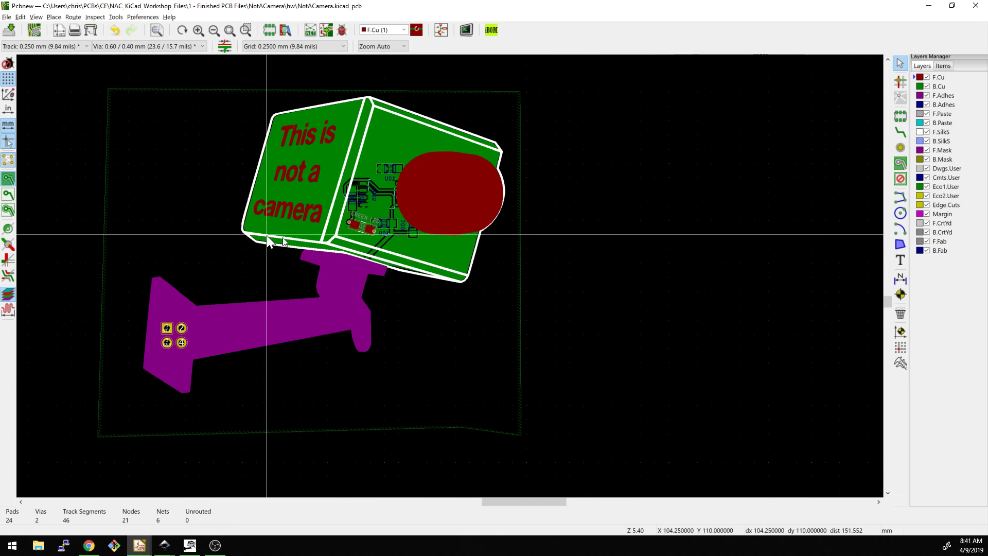
Step: Set the board editor grid to 0.1000 mm
scroll(269, 173, up, 1)
click(8, 16)
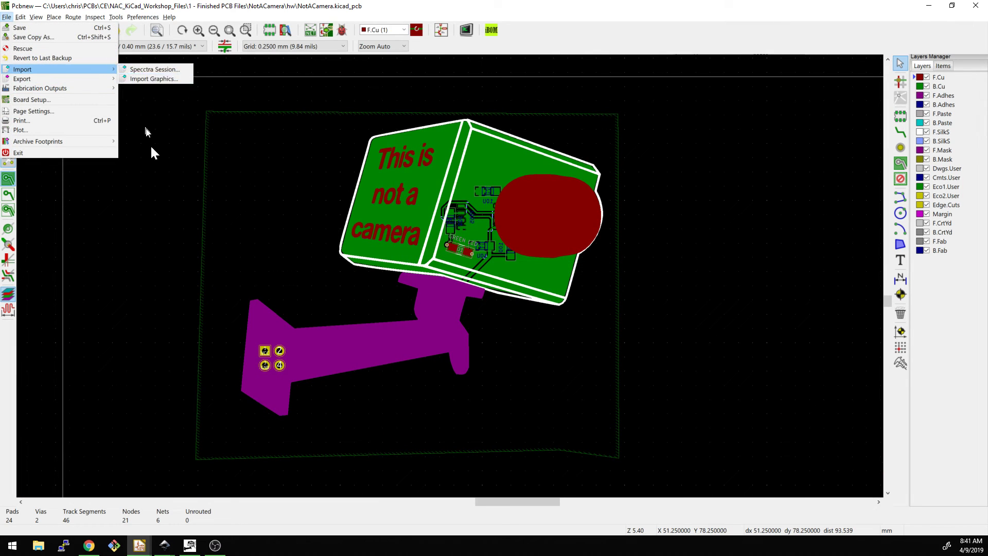
click(194, 220)
right_click(195, 217)
mouse_move(233, 298)
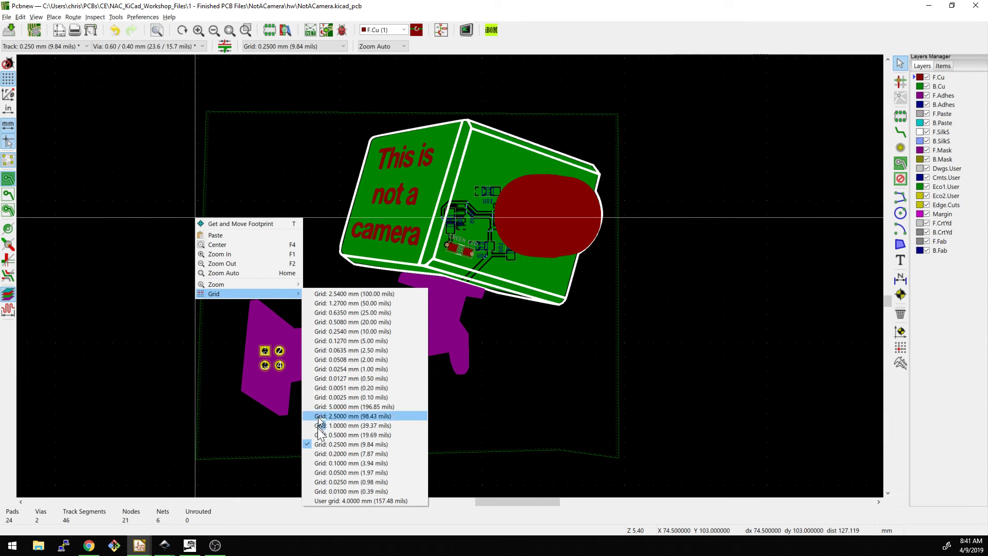
click(329, 466)
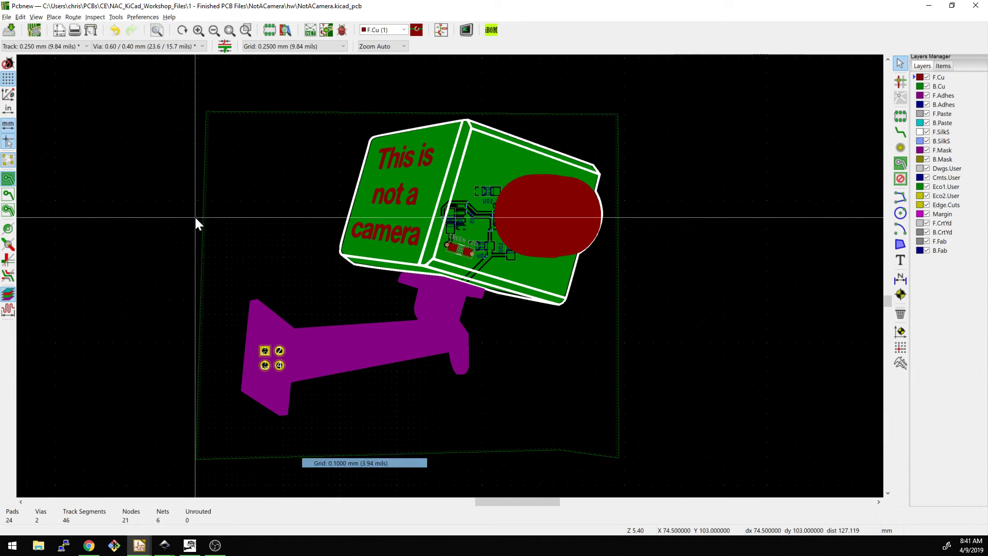
Step: Import Not A Camera - OL - Fill.dxf onto Edge.Cuts with interactive placement, 0.2 mm line width and a scale of 1
click(2, 17)
mouse_move(36, 70)
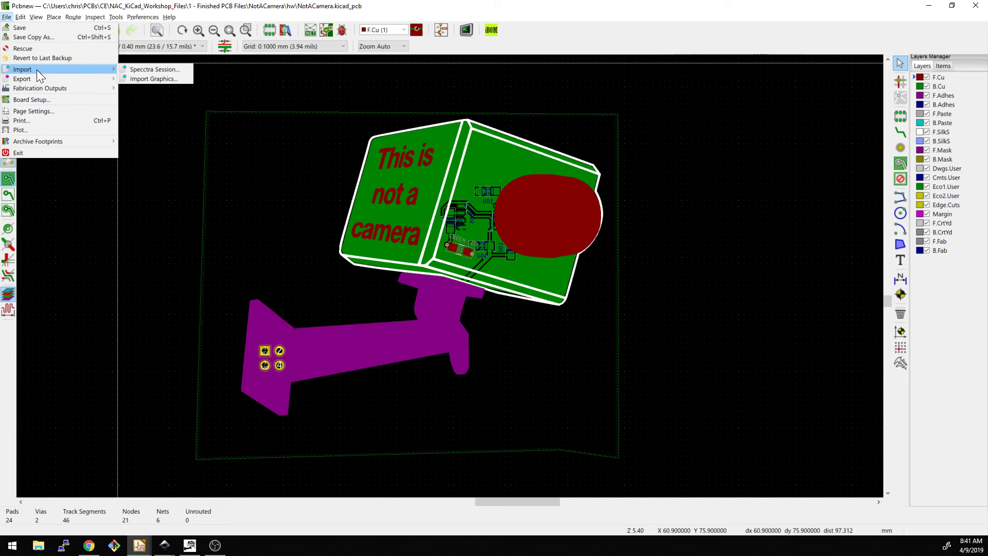
click(140, 77)
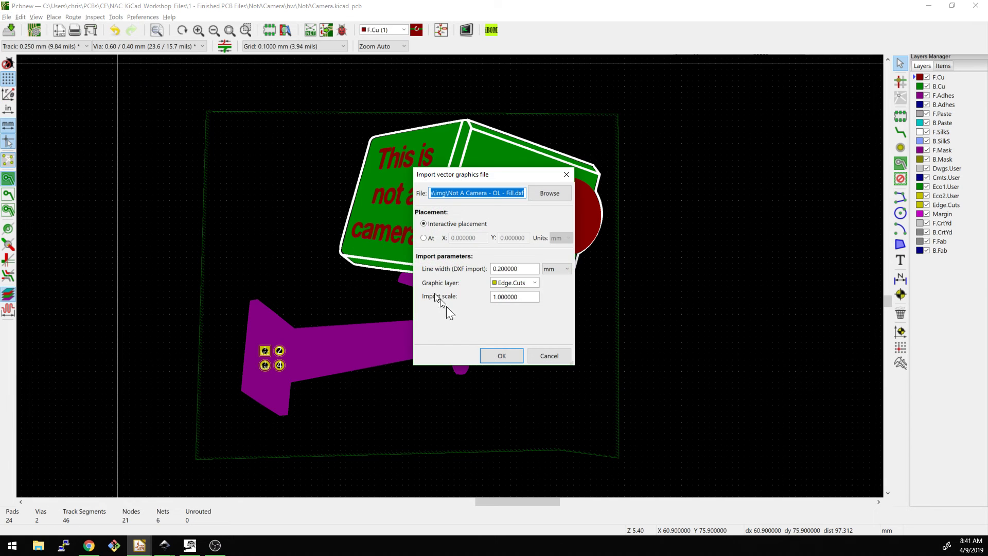
click(501, 355)
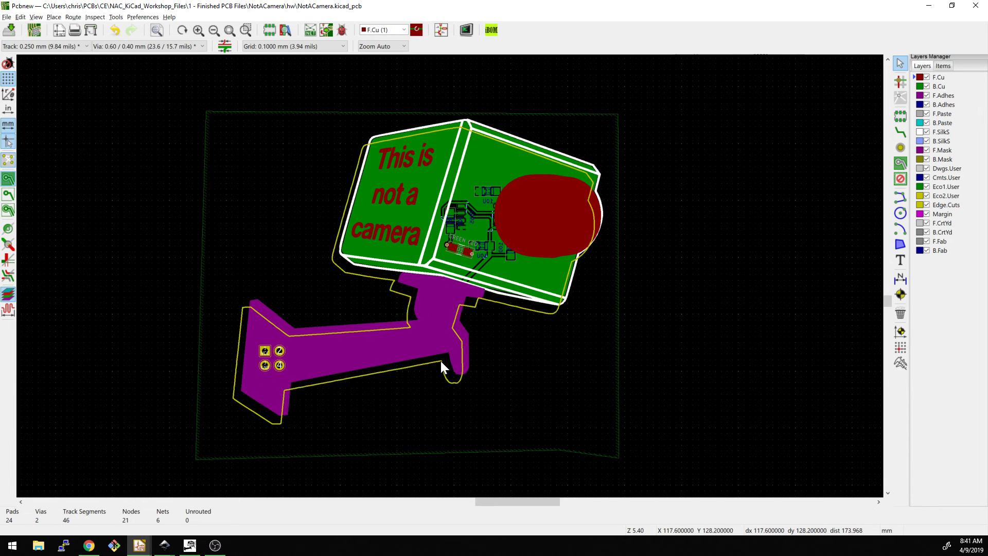
Step: Place the imported outline so it lines up with the edges of the camera and mounting arm artwork, and save the board
scroll(444, 357, up, 3)
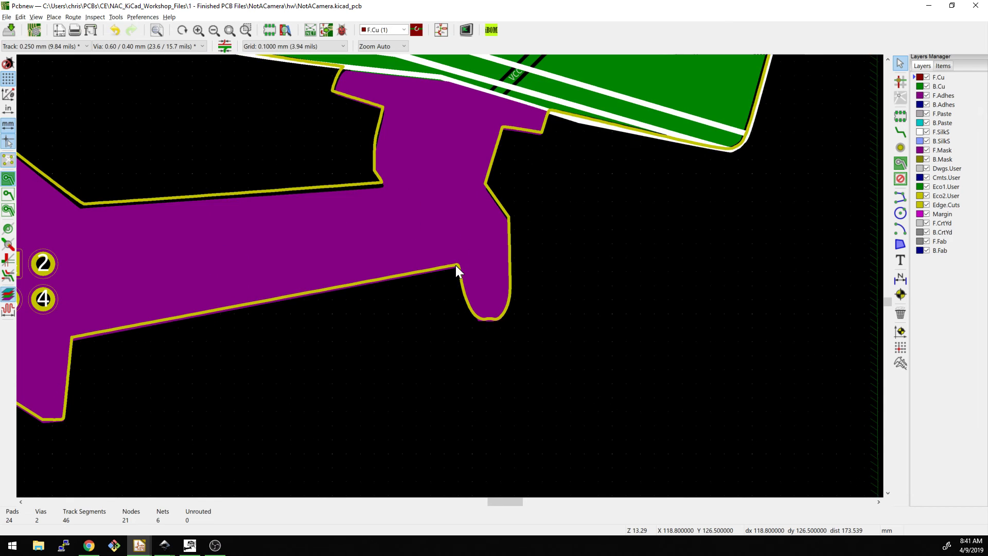
scroll(457, 271, up, 1)
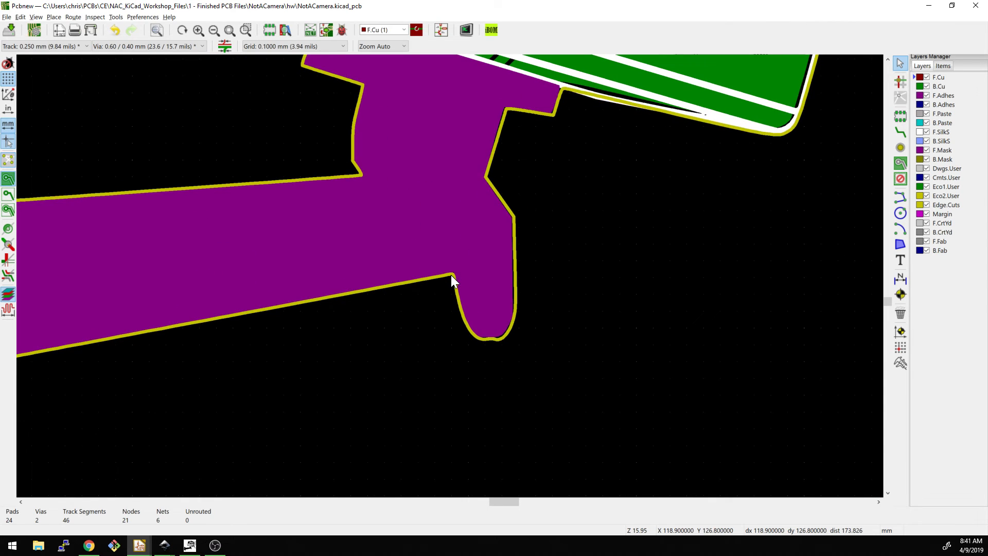
scroll(451, 275, up, 1)
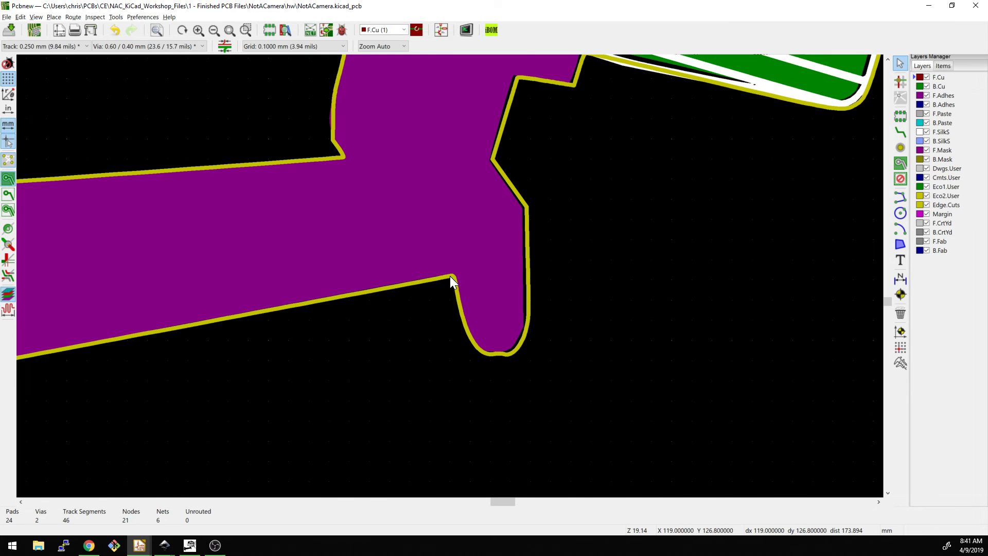
scroll(449, 276, up, 1)
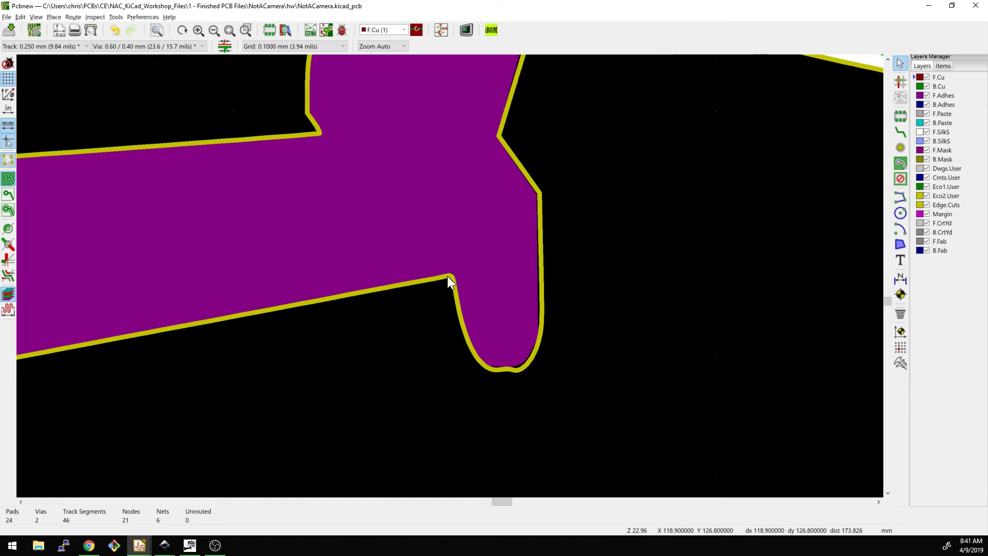
click(446, 276)
scroll(450, 276, down, 8)
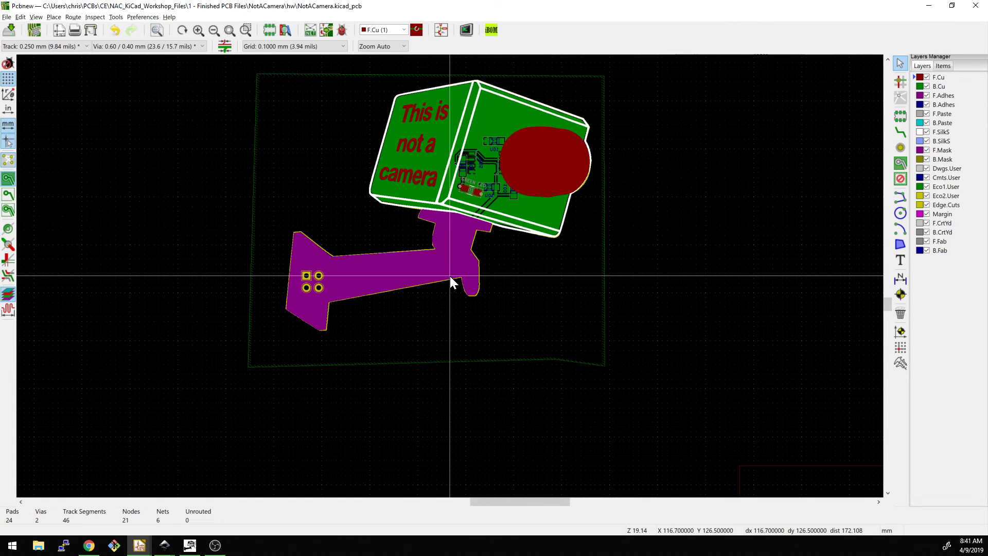
scroll(446, 264, up, 1)
middle_drag(391, 284, 450, 266)
key(ctrl+s)
scroll(450, 265, down, 3)
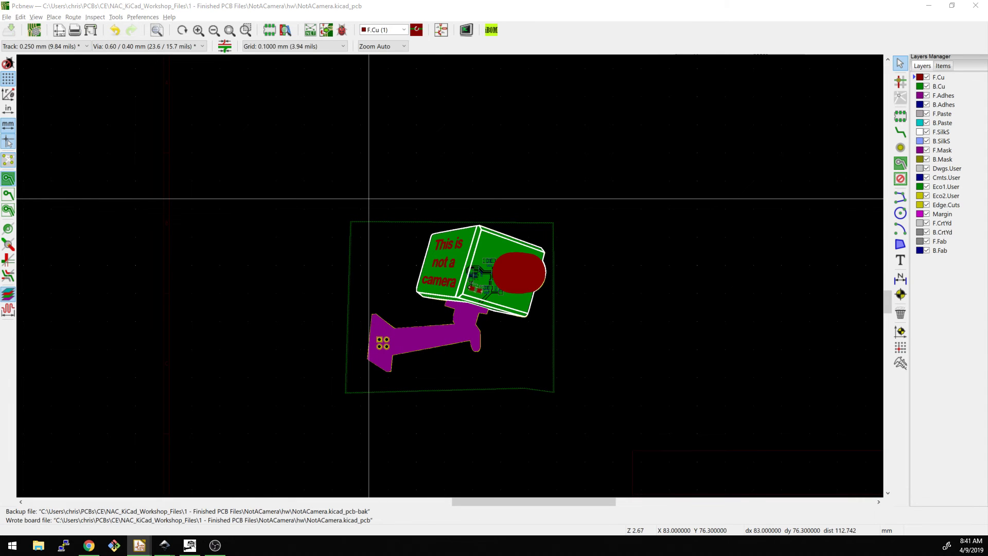
Step: Examine the front, back and edges of the newly outlined board in the 3D Viewer
scroll(555, 319, up, 4)
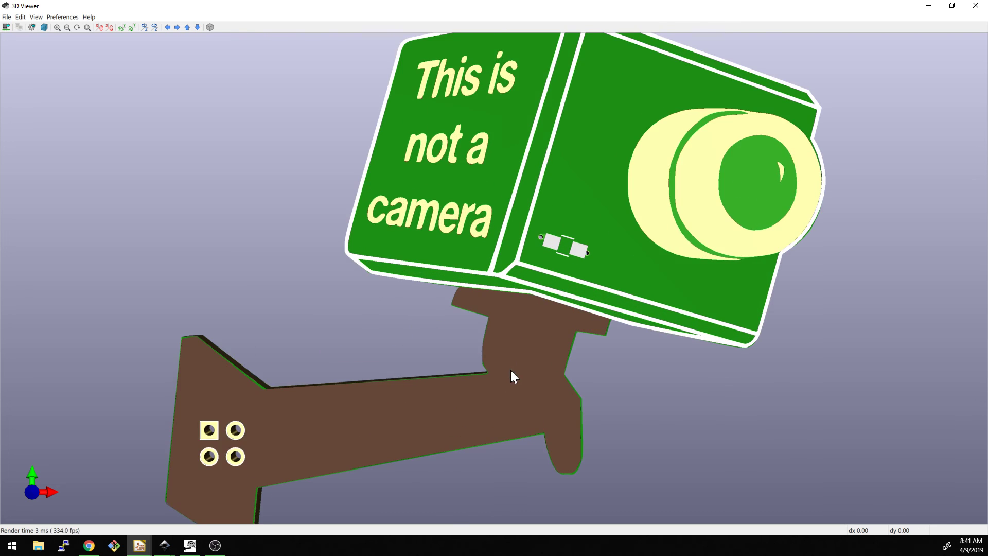
scroll(512, 376, down, 3)
drag(386, 446, 548, 288)
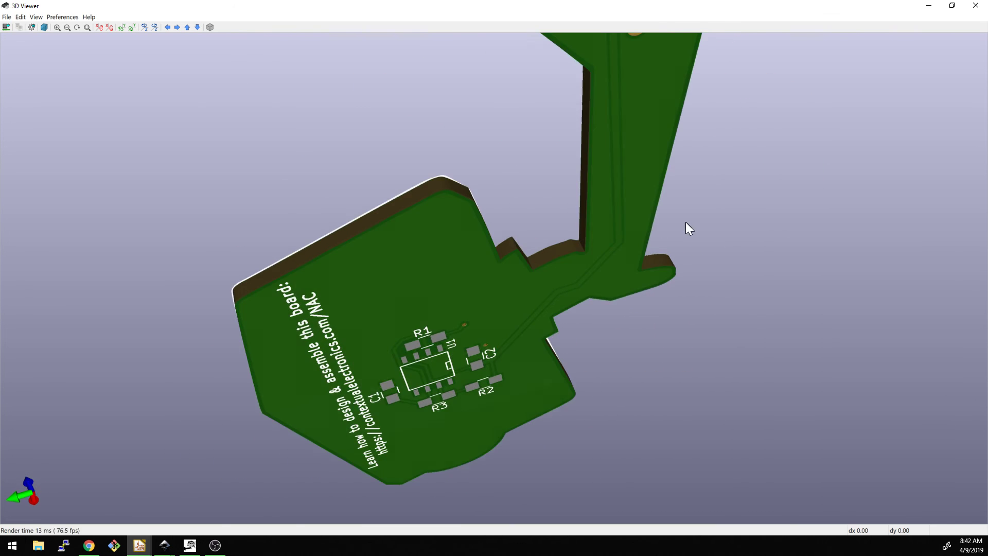
drag(686, 228, 521, 224)
drag(655, 214, 291, 378)
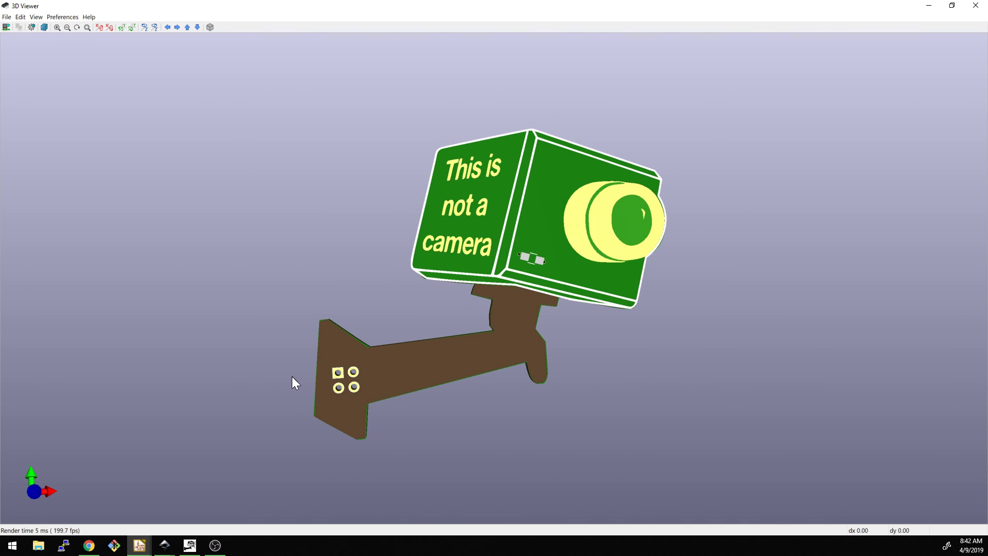